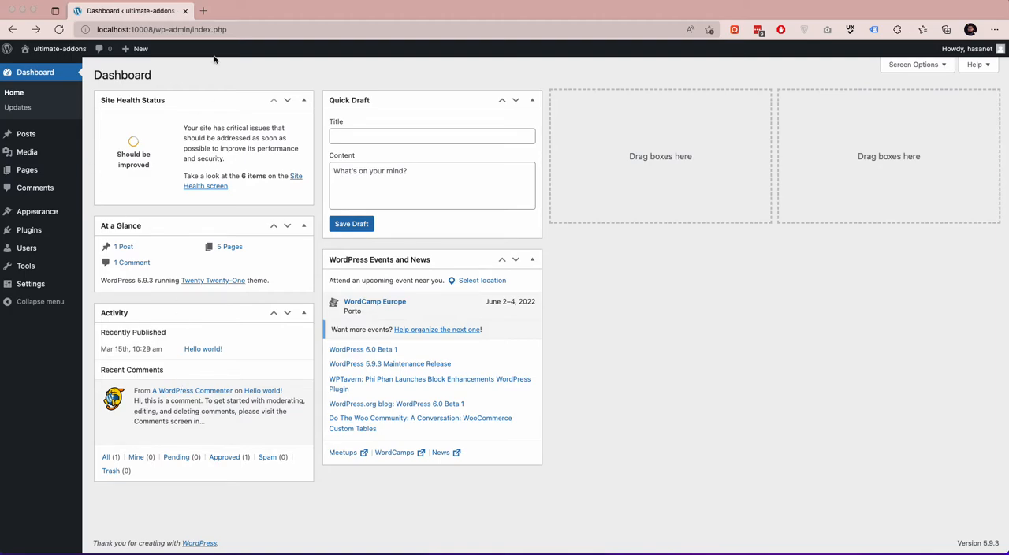
Open cf7addons.com in a new browser tab and open the live preview of the IP Geolocation pro addon.
left_click(202, 13)
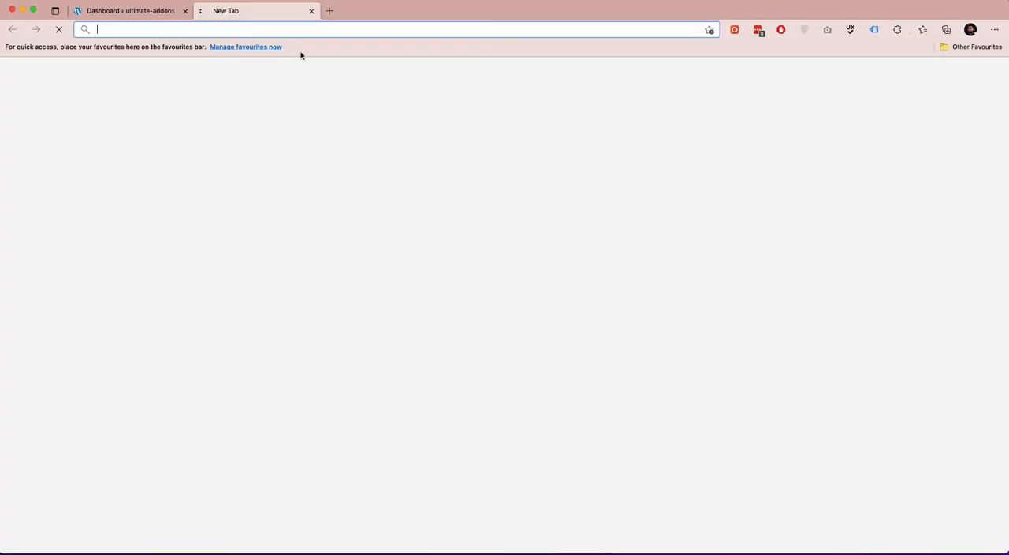
type("cf")
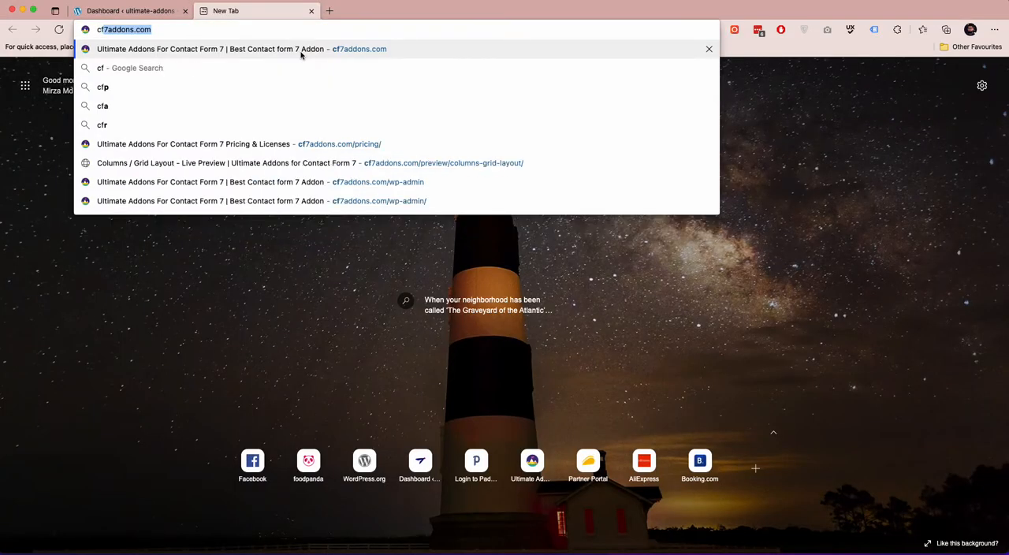
key("Return")
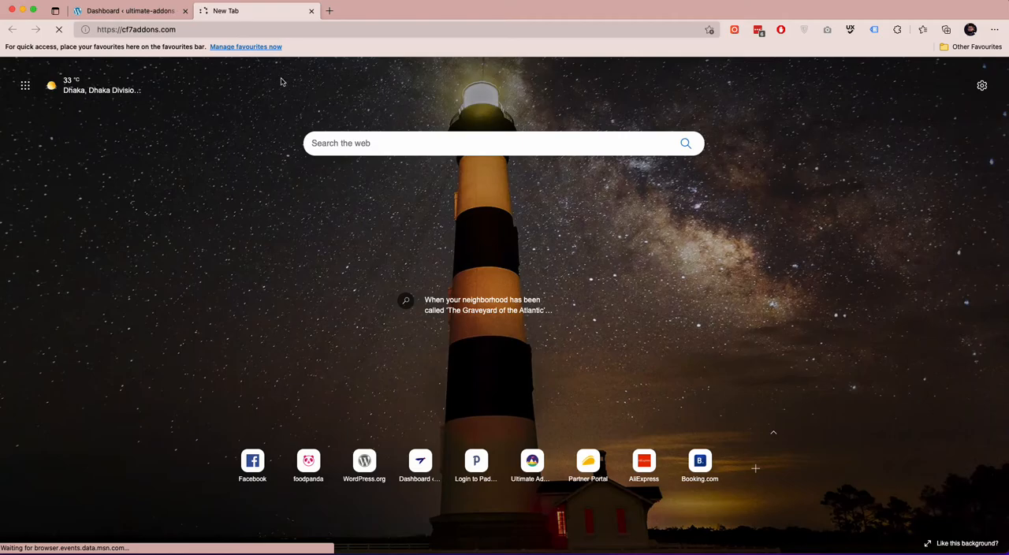
scroll(268, 102, "down", 15)
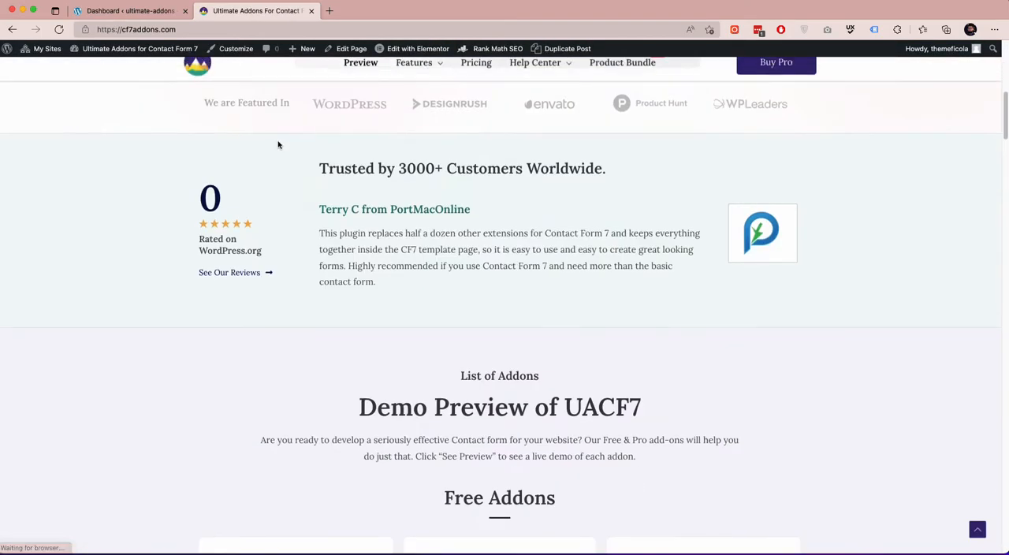
scroll(278, 138, "down", 6)
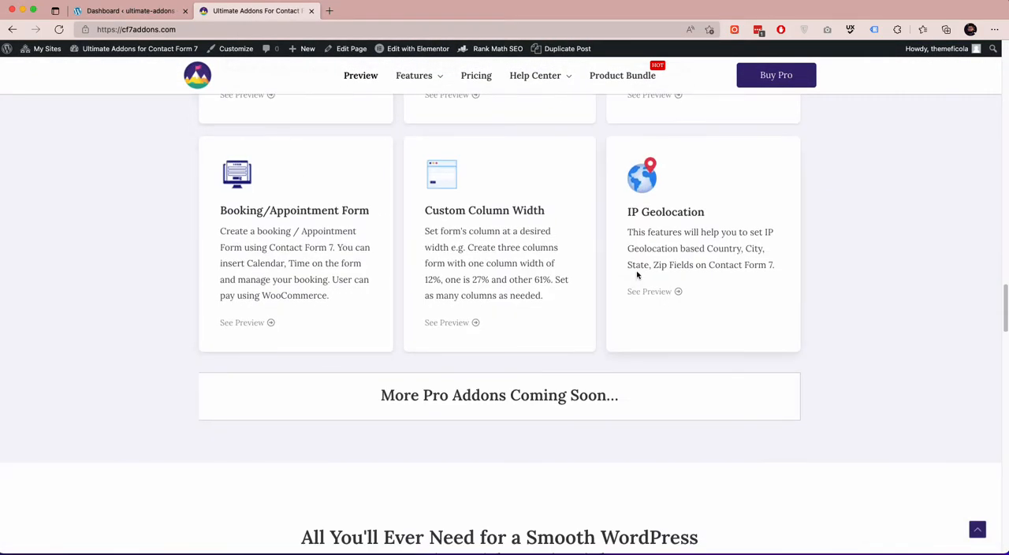
scroll(660, 299, "up", 1)
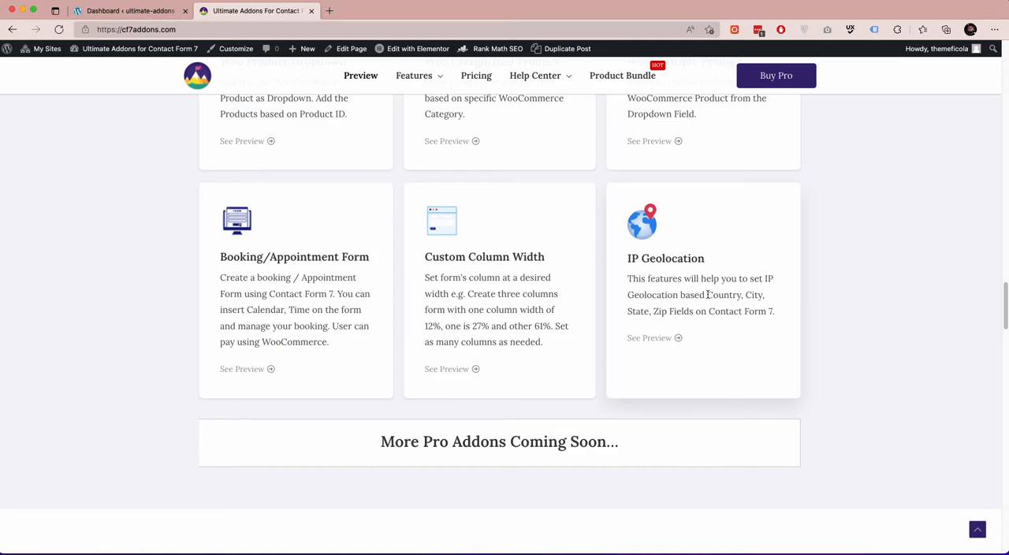
left_click(659, 337)
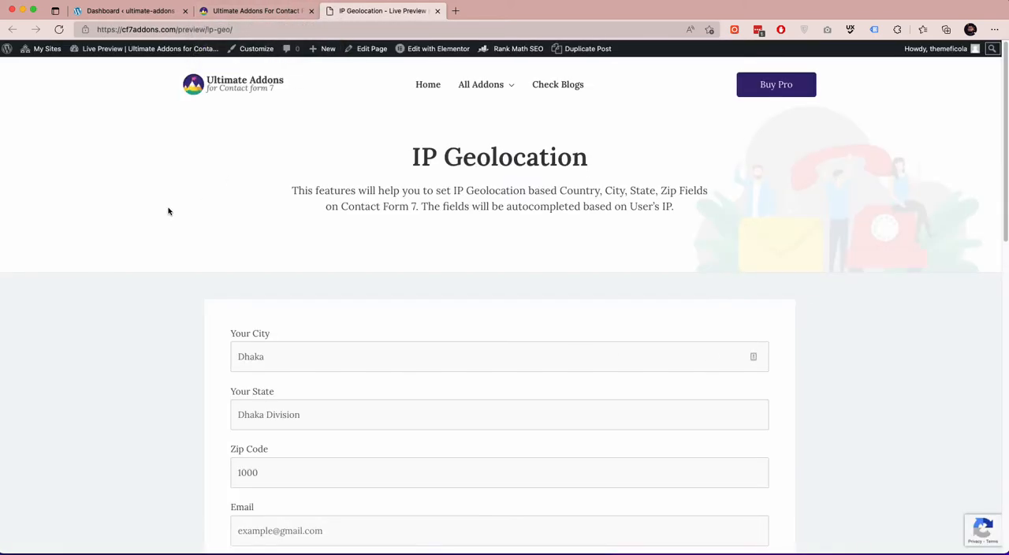
Examine the IP Geolocation demo page's title and its autocompleted city, state, zip code and country fields.
scroll(168, 212, "down", 2)
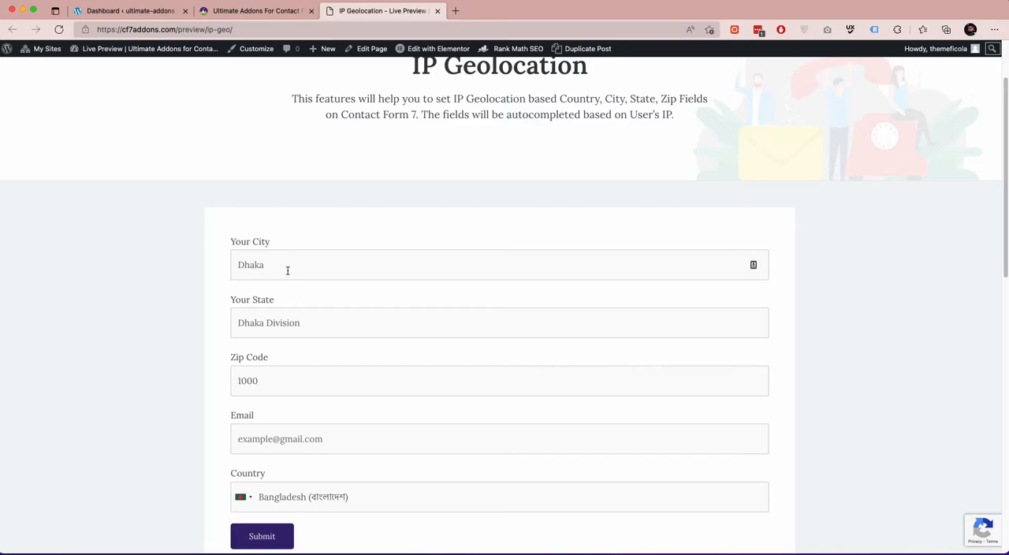
scroll(286, 308, "down", 2)
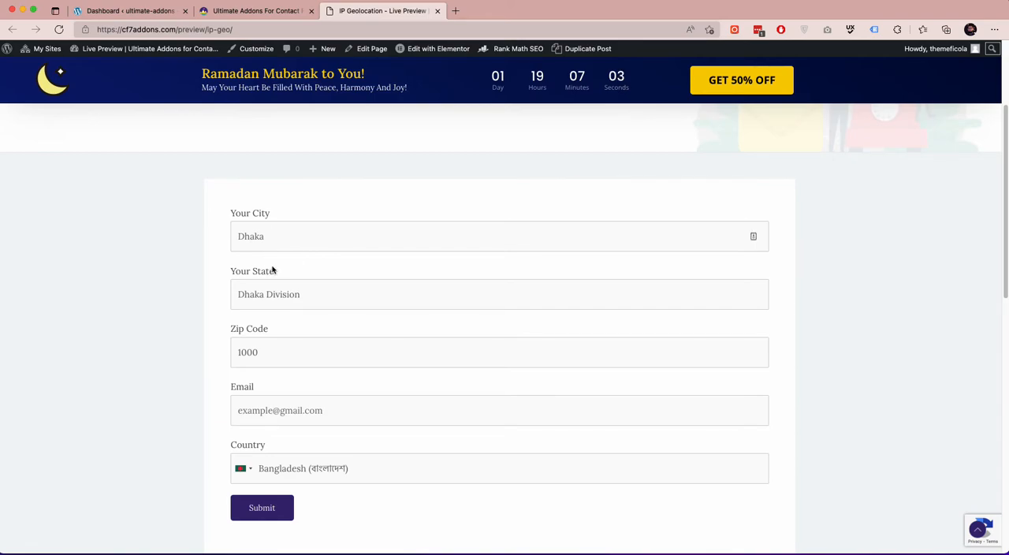
scroll(276, 262, "up", 4)
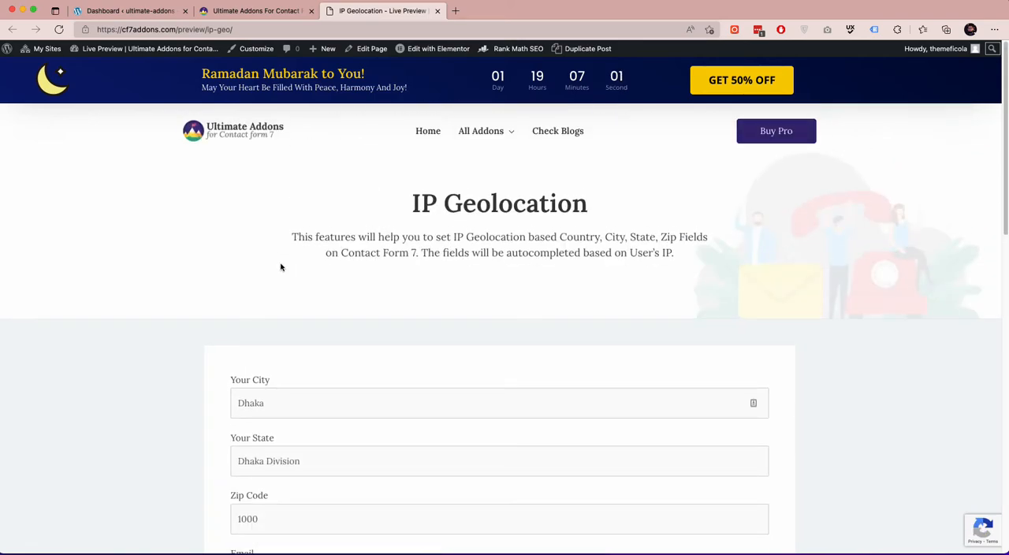
left_click_drag(411, 205, 585, 206)
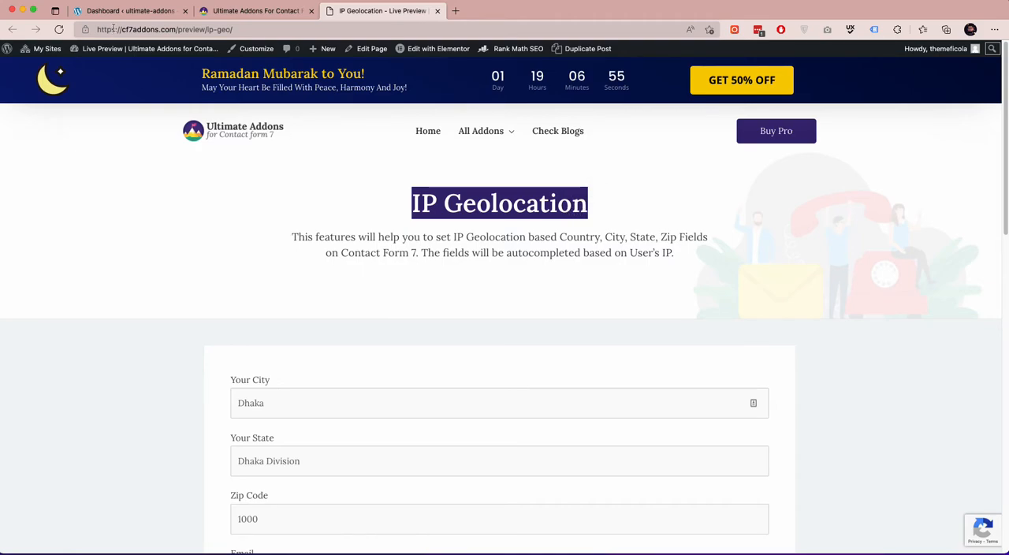
In the WordPress dashboard, search new plugins for "ultimate addons", and install and activate Ultimate Addons for Contact Form 7.
left_click(244, 11)
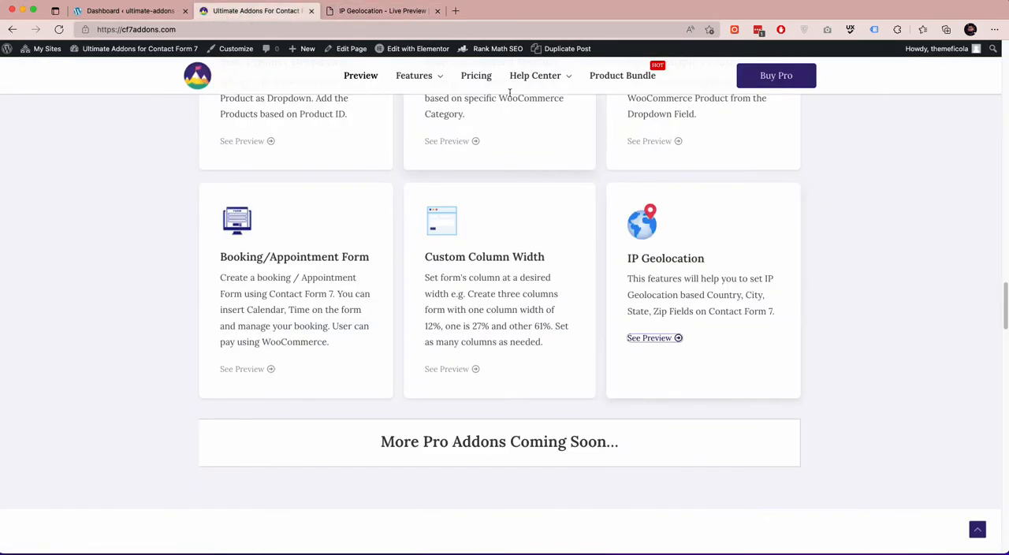
left_click(152, 11)
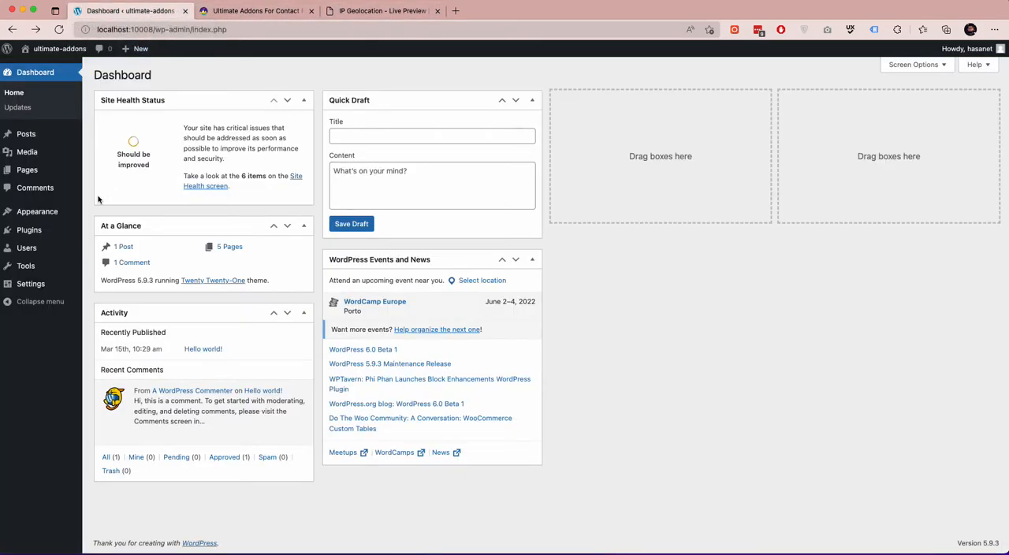
mouse_move(70, 227)
left_click(119, 252)
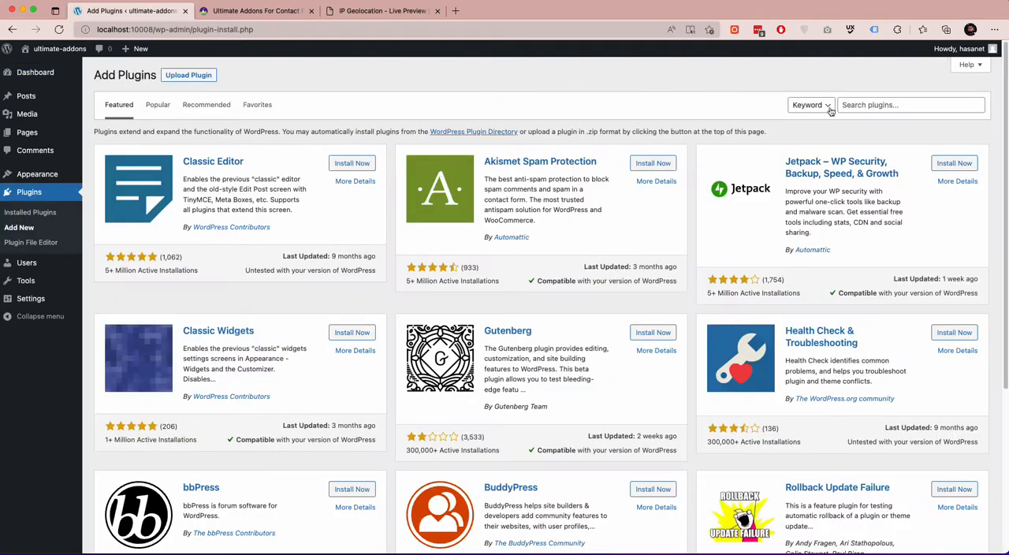
left_click(862, 105)
type("ultimate addons")
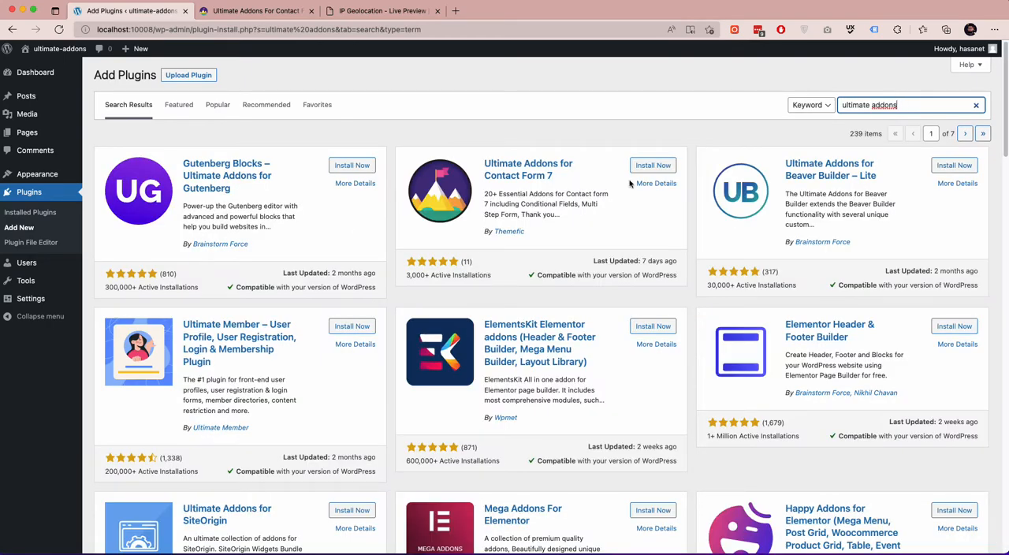
left_click(646, 167)
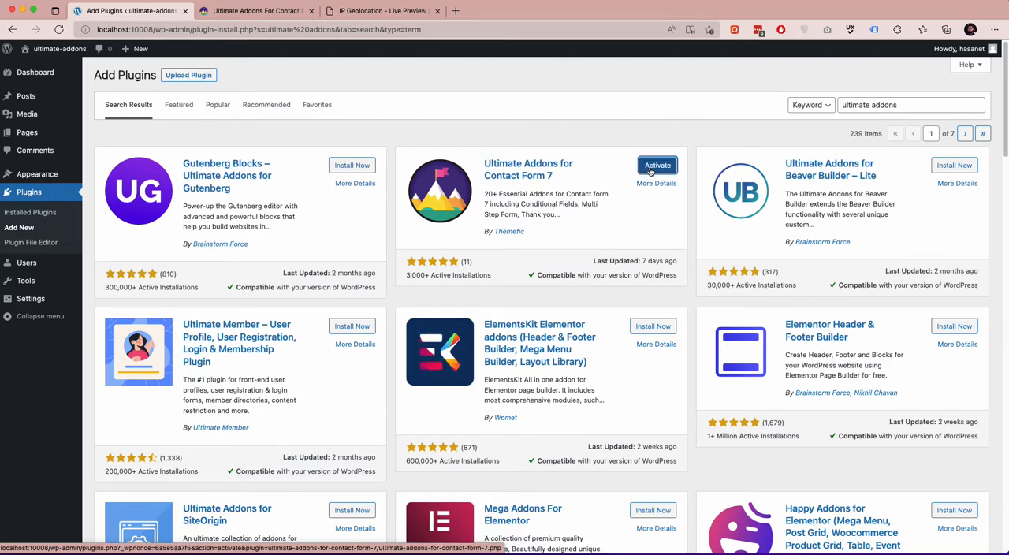
left_click(650, 168)
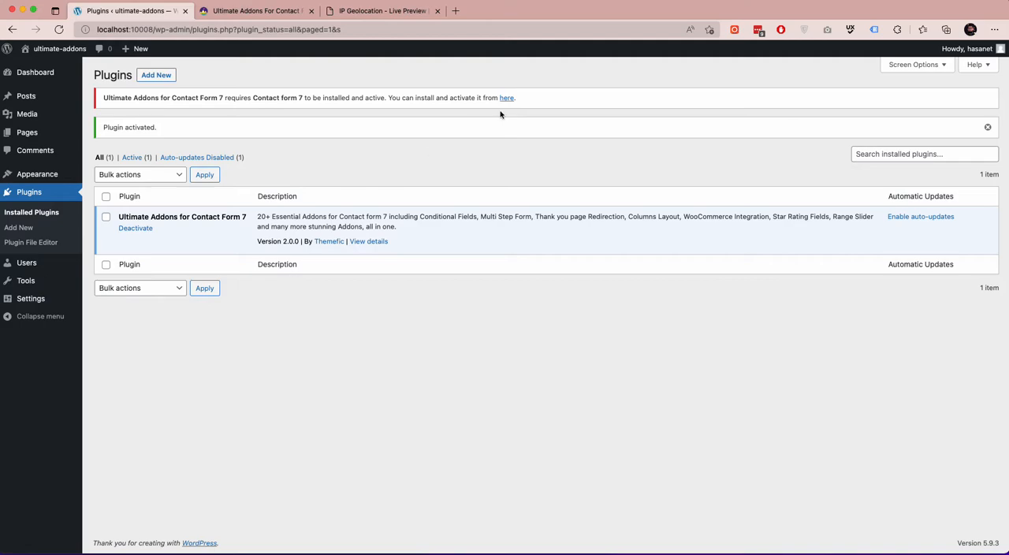
Follow the requirement notice's link to the Contact Form 7 plugin, and install and activate it.
left_click_drag(253, 98, 303, 99)
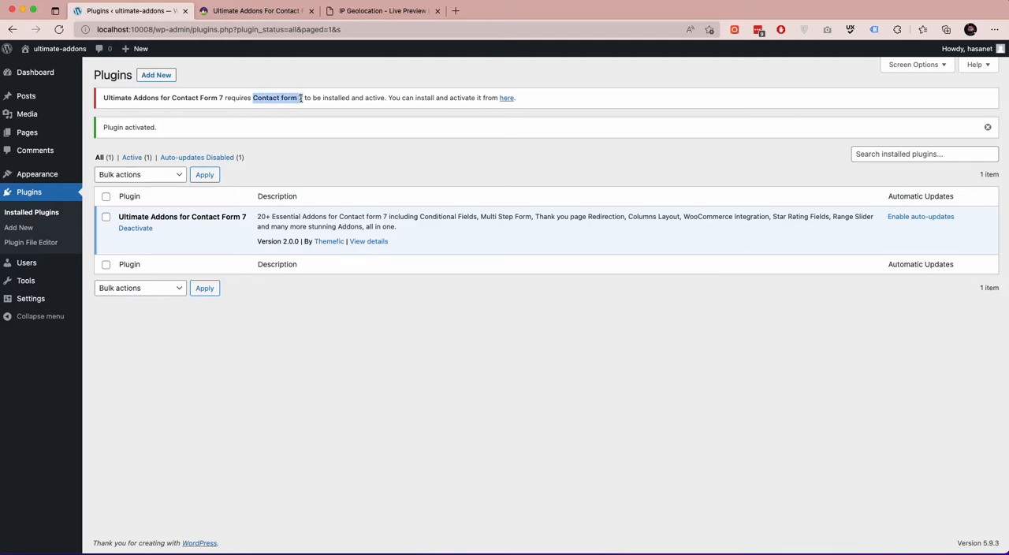
left_click(507, 98)
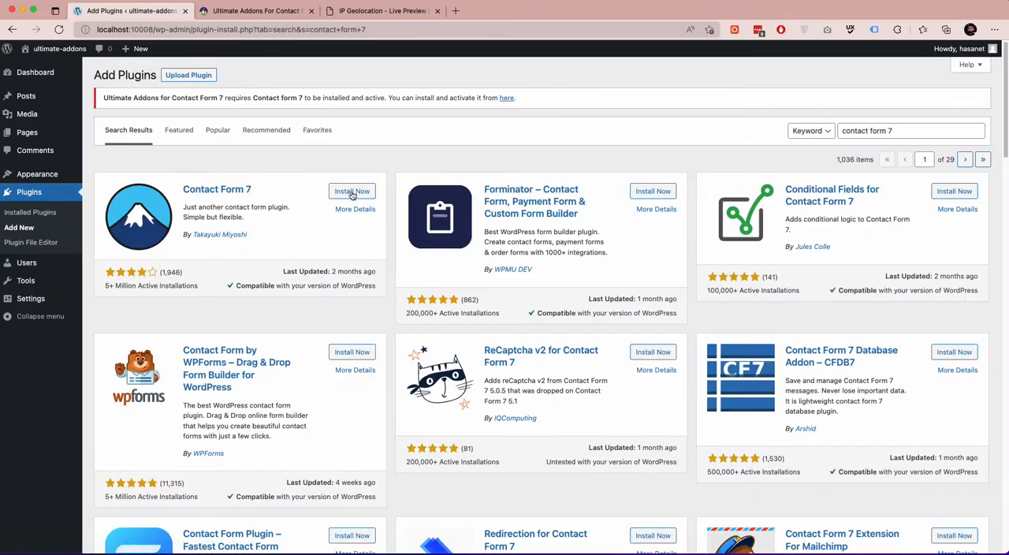
left_click(351, 192)
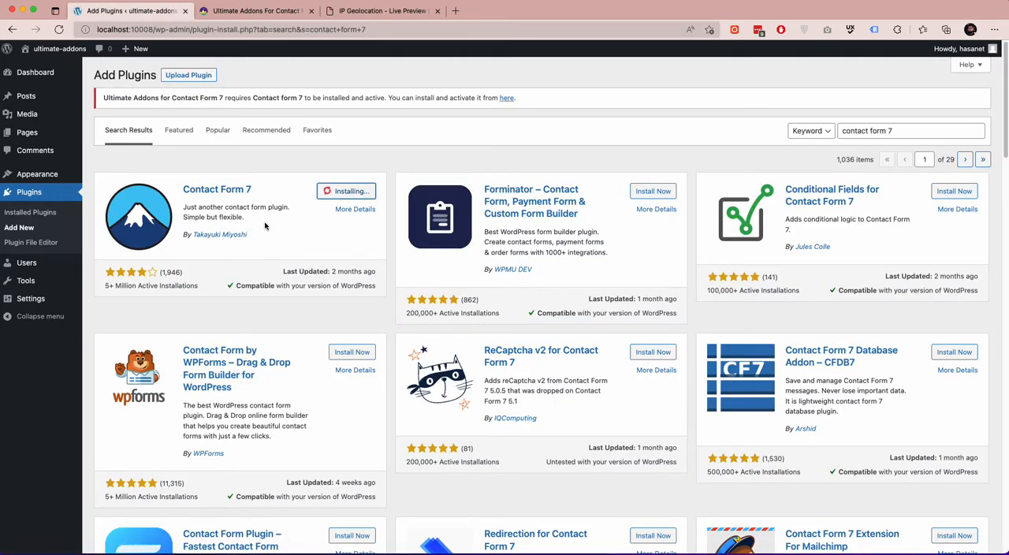
scroll(265, 227, "down", 9)
scroll(266, 223, "up", 2)
scroll(266, 223, "up", 7)
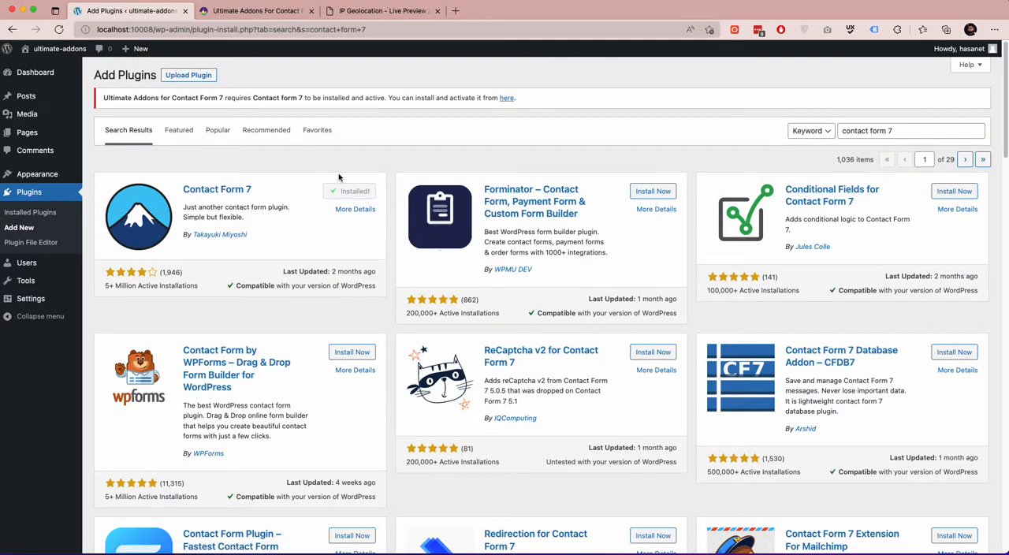
left_click(354, 201)
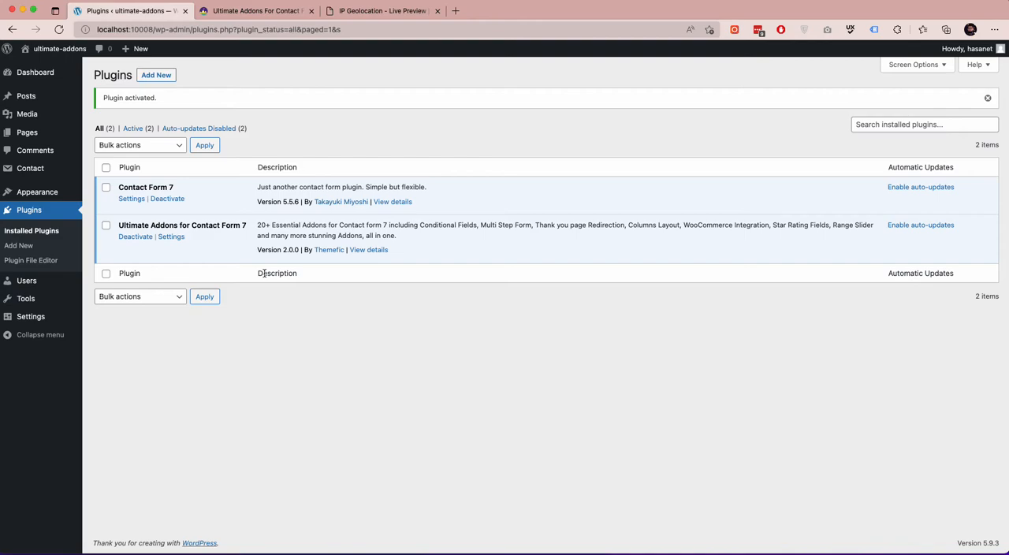
Open portal.themefic.com/my-account/ in a new browser tab and go to the account's product downloads list.
left_click(455, 12)
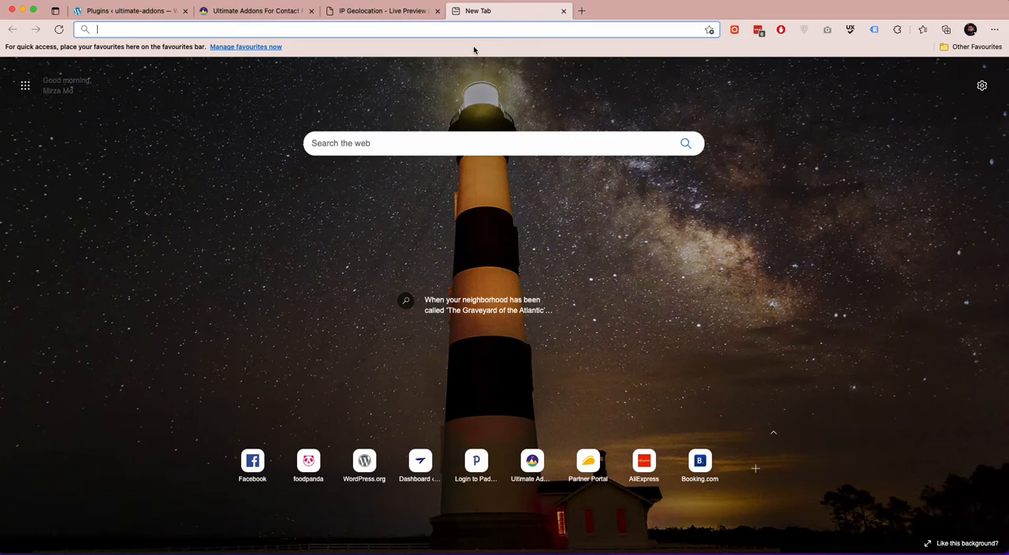
type("portal.themefic.com/wp-admin")
key("shift+Left")
key("shift+Left")
key("shift+Left")
key("shift+Left")
key("shift+Left")
type("m")
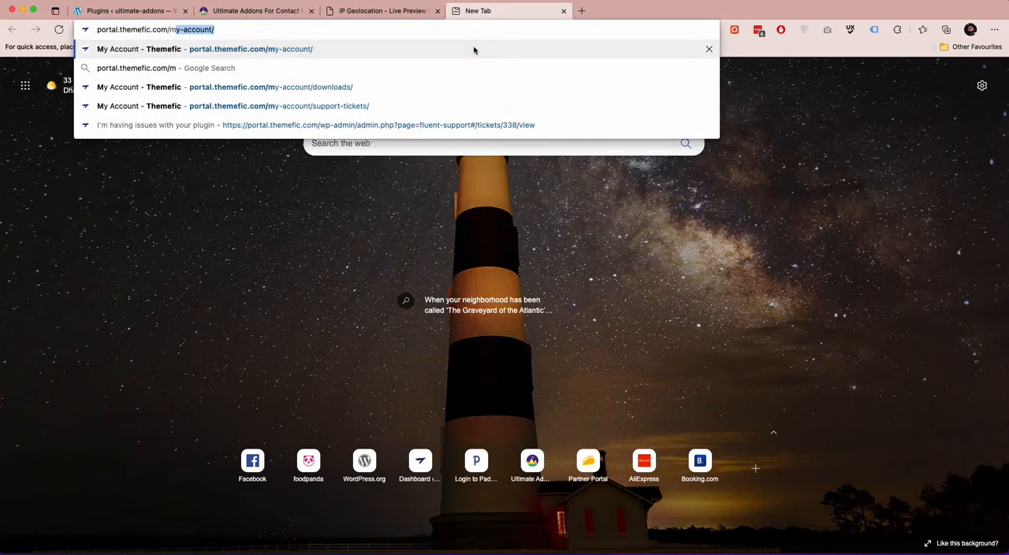
key("Return")
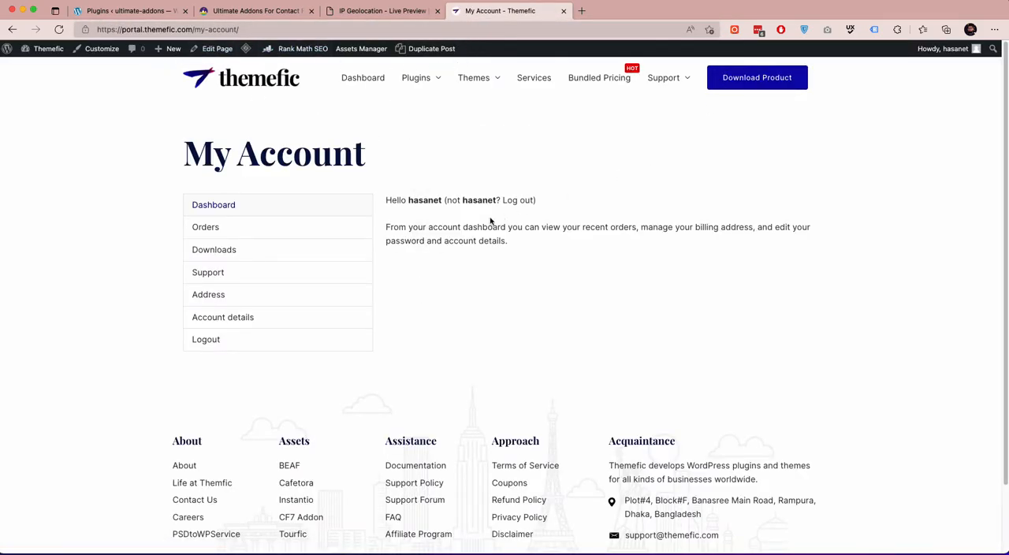
left_click(755, 88)
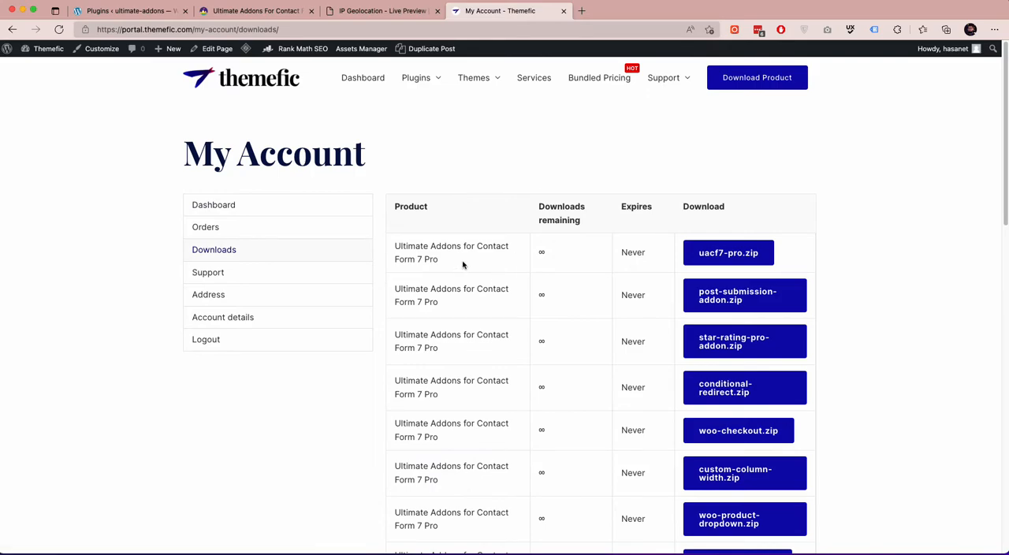
Download uacf7-pro.zip and save it under its suggested name in the Hudai folder.
left_click(724, 259)
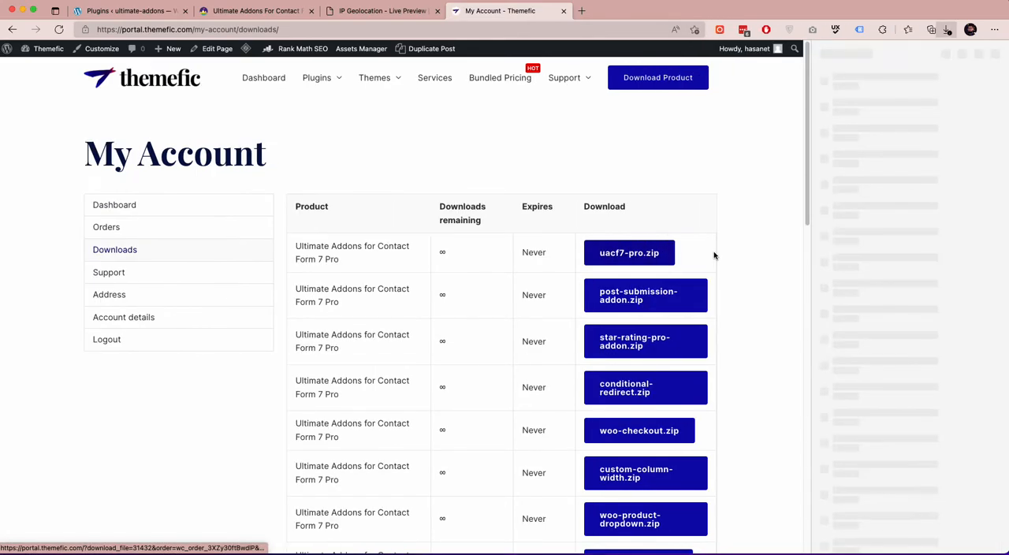
left_click(936, 93)
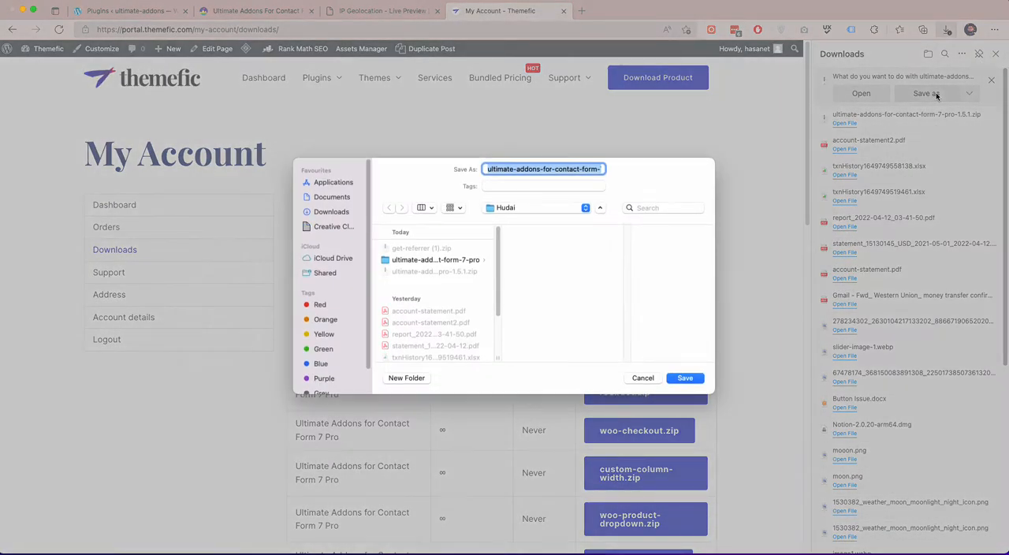
left_click(685, 378)
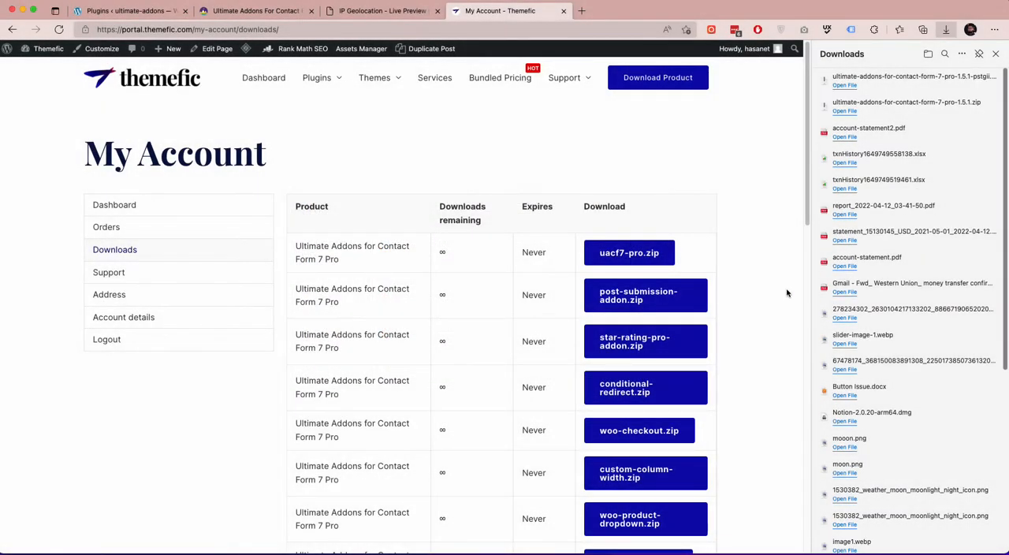
Find ip-geolocation.zip in the list of Ultimate Addons for Contact Form 7 Pro downloads and save it to the computer.
scroll(787, 291, "down", 5)
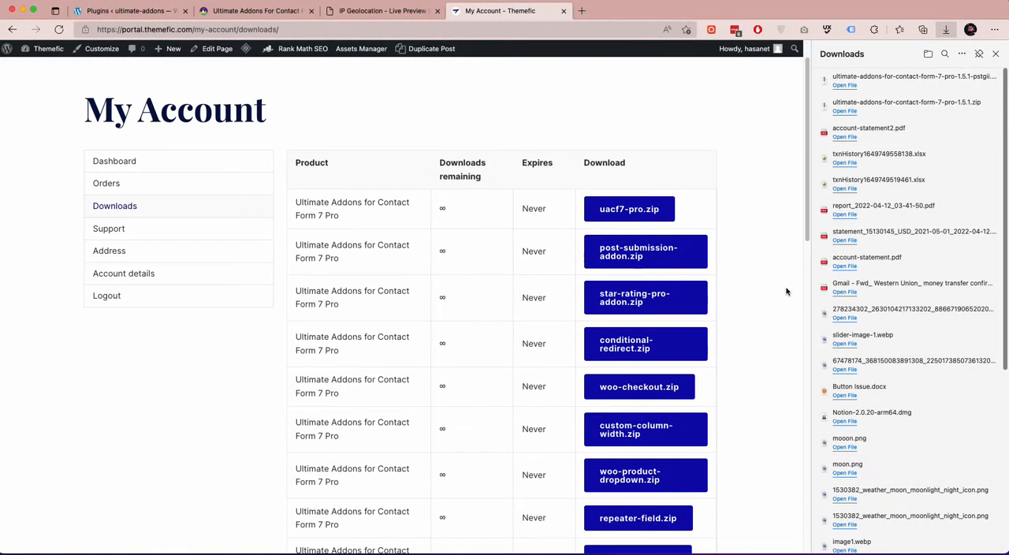
scroll(786, 292, "down", 2)
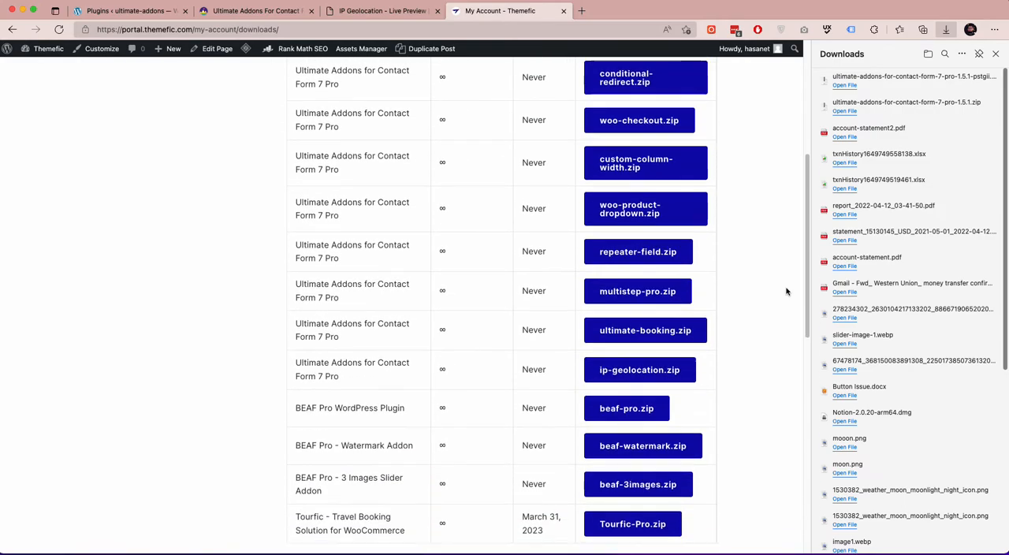
scroll(786, 292, "down", 2)
scroll(786, 291, "up", 2)
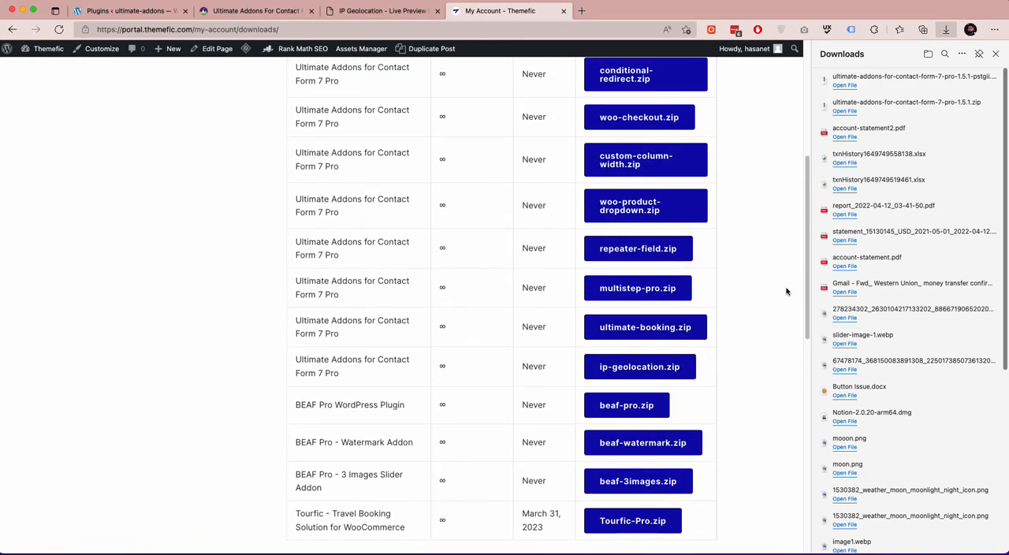
scroll(702, 338, "up", 2)
scroll(670, 233, "up", 2)
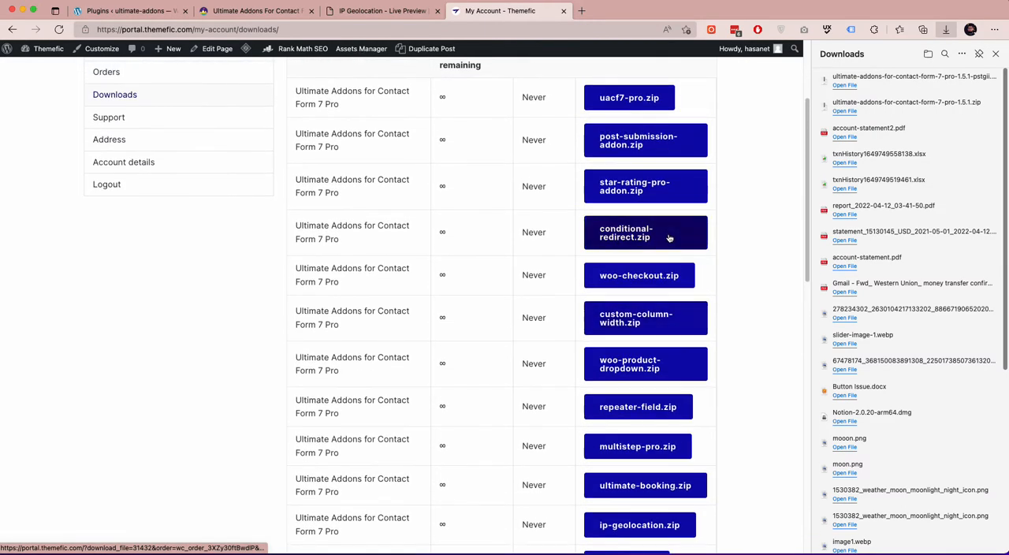
scroll(669, 237, "down", 1)
scroll(669, 237, "down", 2)
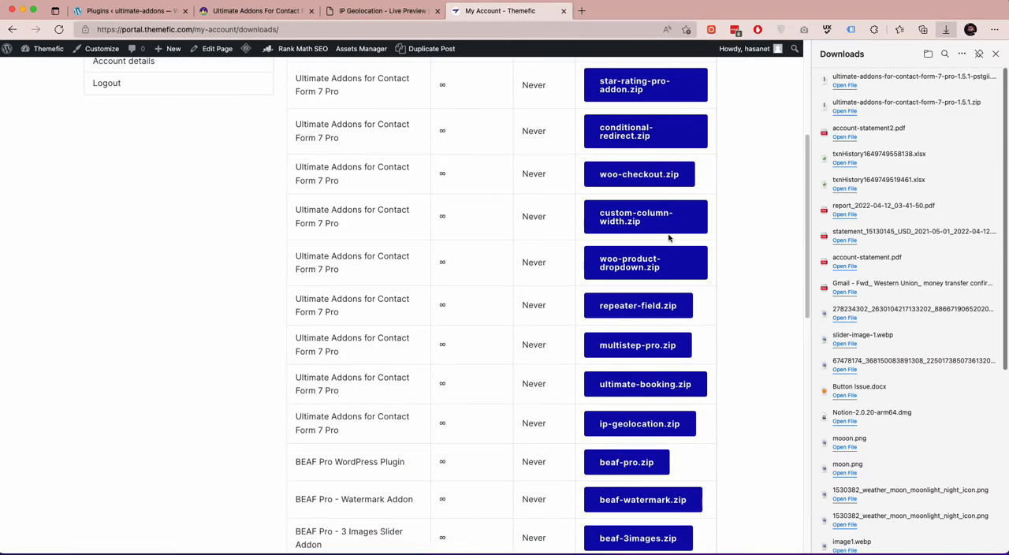
left_click(640, 426)
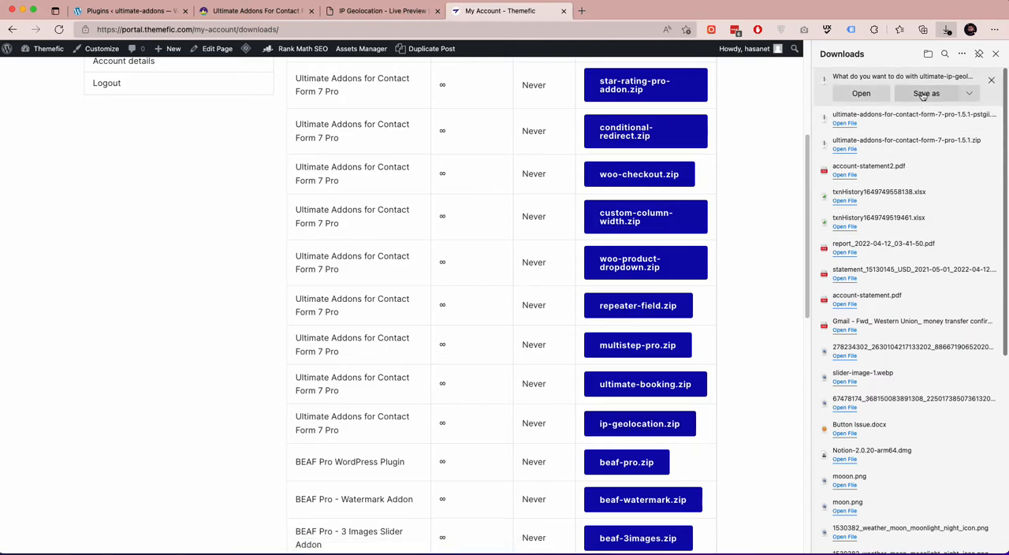
left_click(924, 94)
left_click(688, 378)
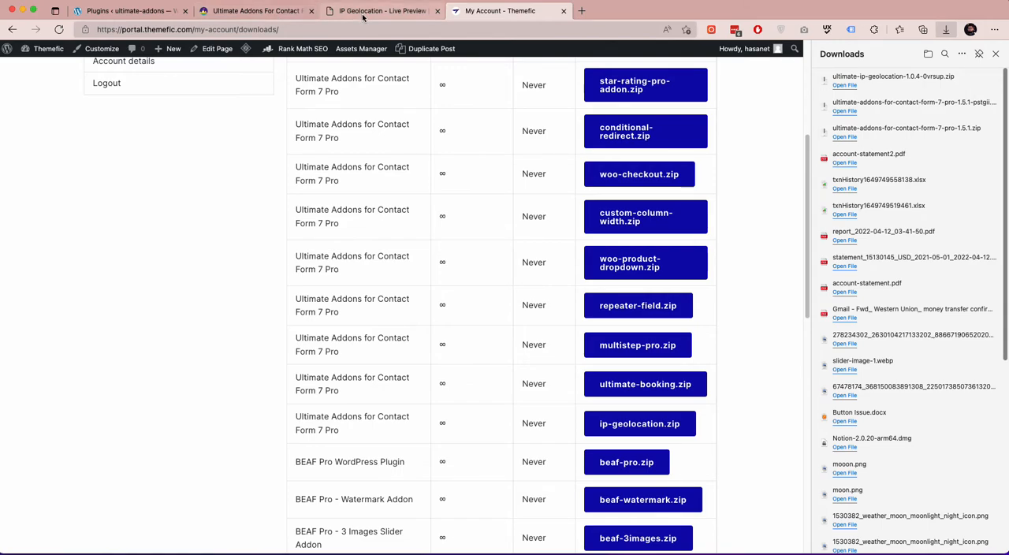
Install the downloaded ultimate-addons-for-contact-form-7-pro-1.5.1-pstgii.zip as an uploaded plugin on the WordPress site and activate it.
scroll(377, 170, "up", 2)
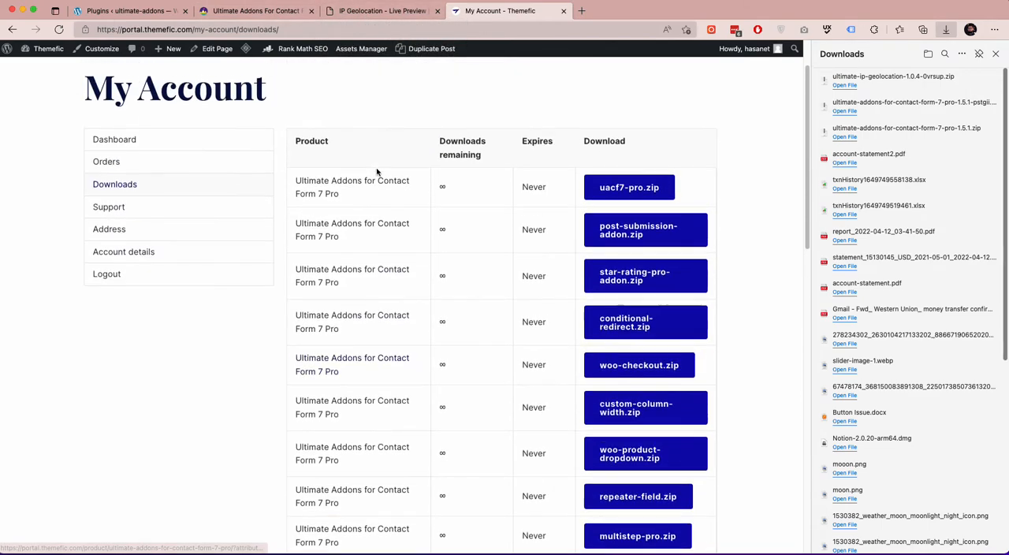
left_click(360, 13)
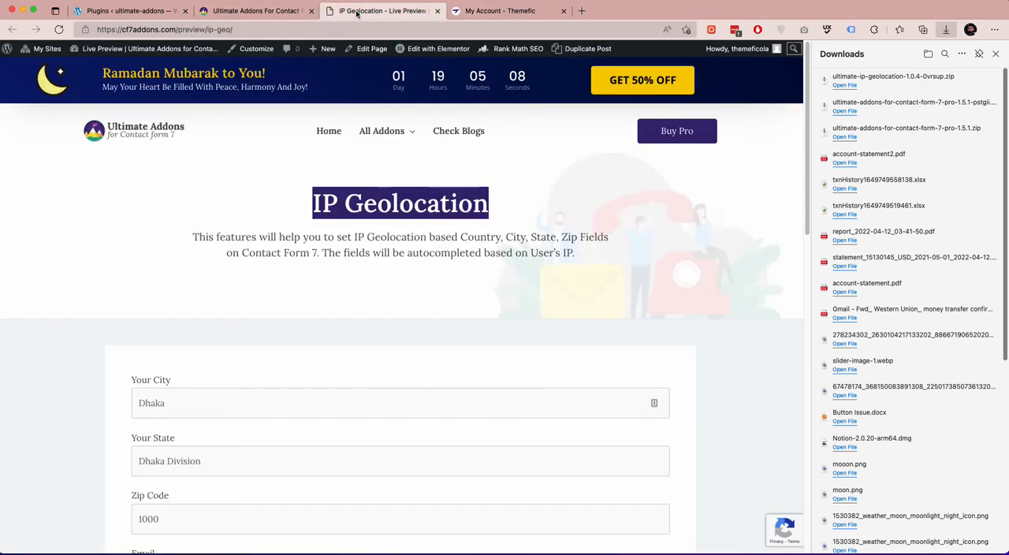
left_click(135, 14)
left_click(50, 251)
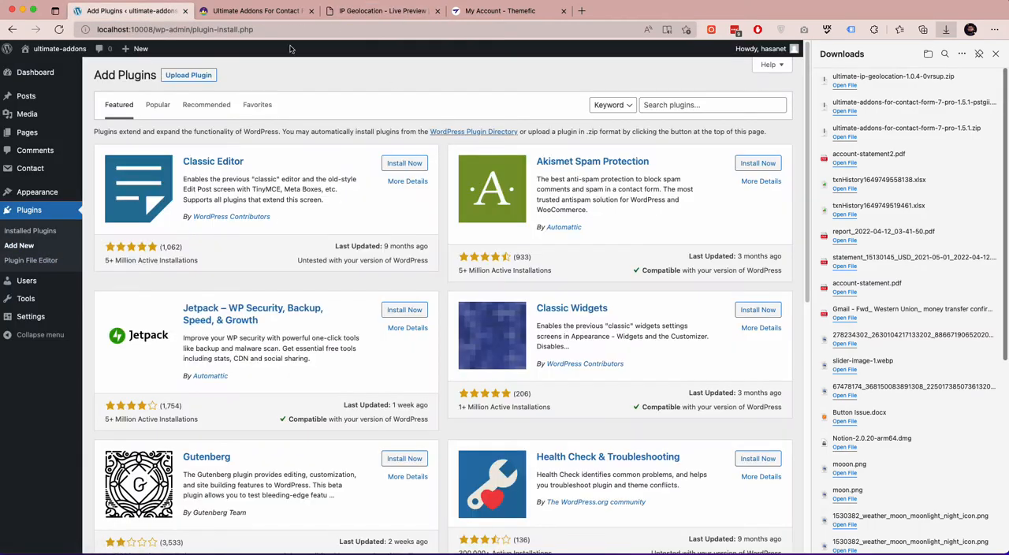
left_click(196, 75)
left_click_drag(891, 104, 369, 170)
left_click(520, 172)
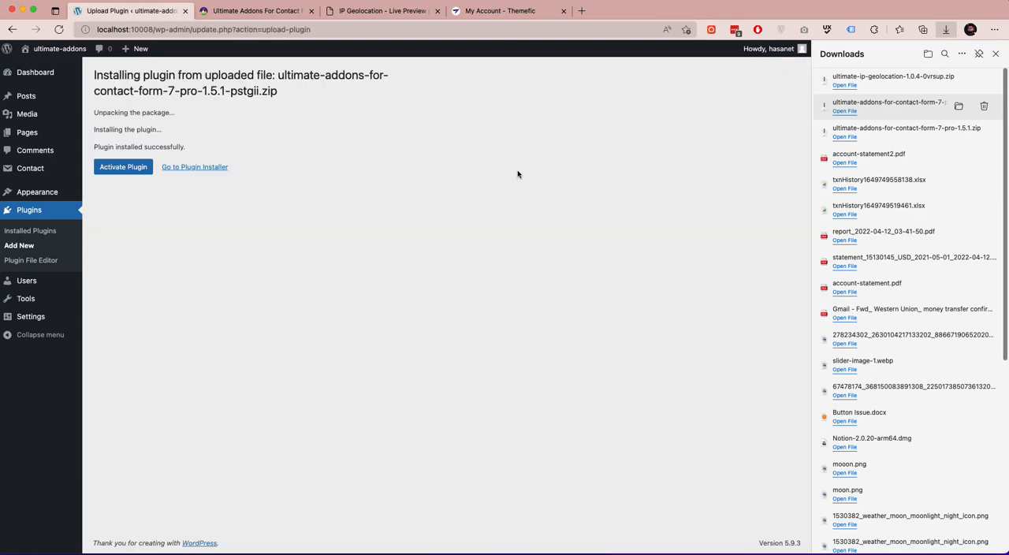
left_click(124, 172)
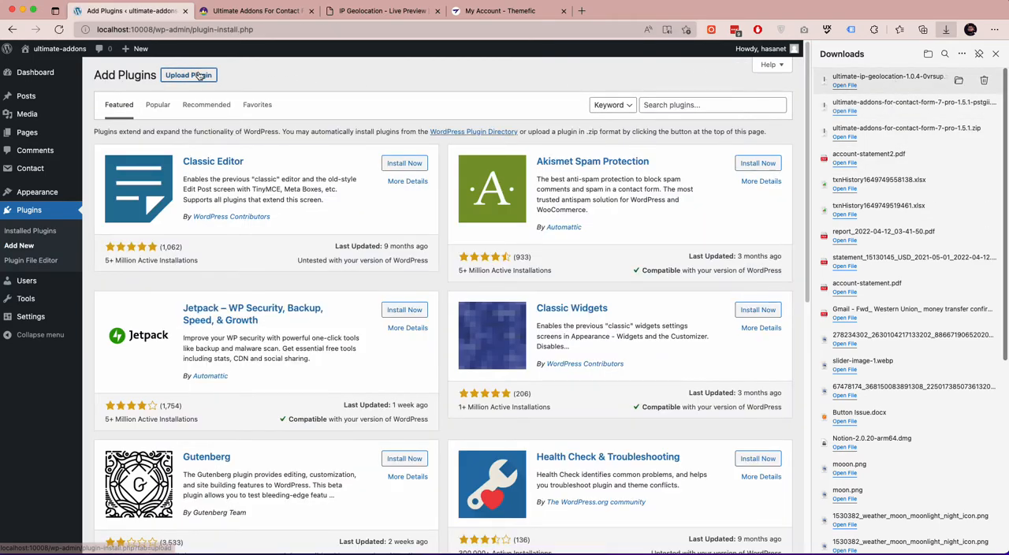
Upload ultimate-ip-geolocation-1.0.4-0vrsup.zip as a new plugin, install it and activate it.
left_click(199, 75)
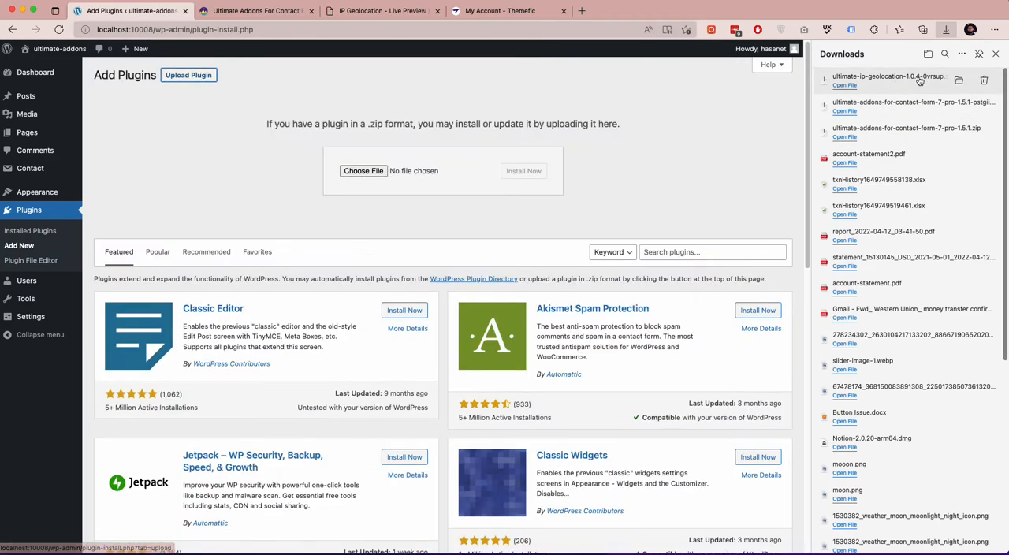
left_click(383, 174)
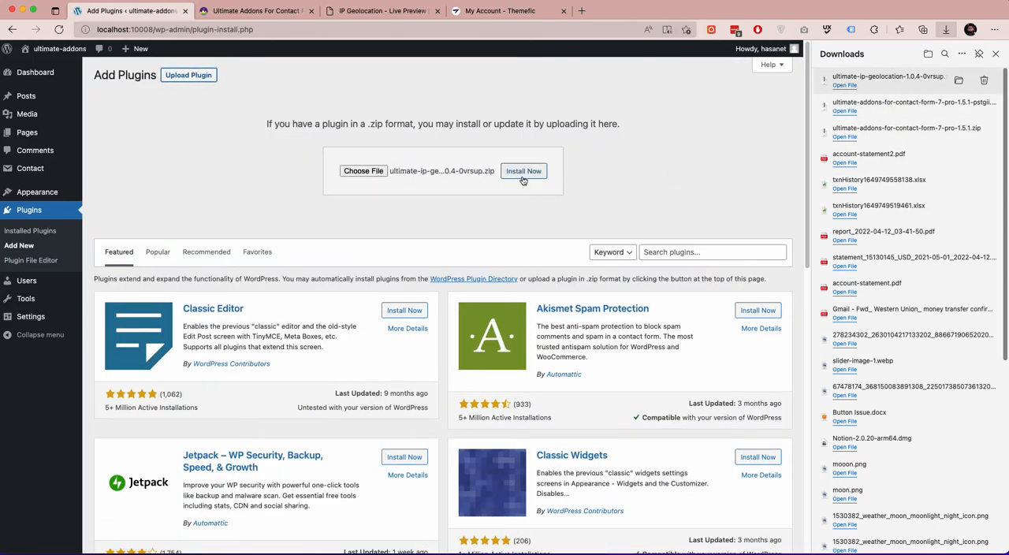
left_click(523, 181)
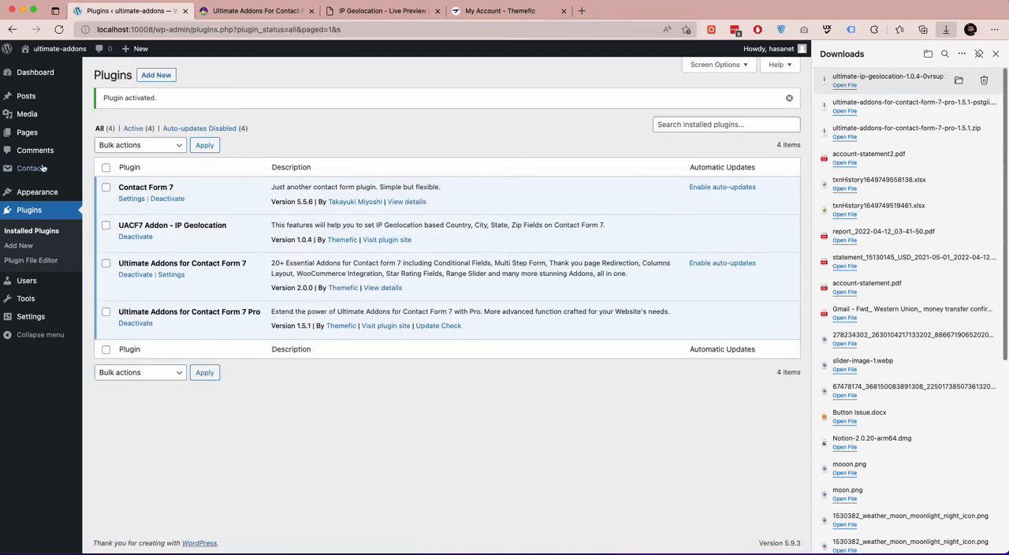
View the Pro license information in the Ultimate Addons settings and close the browser's downloads list.
mouse_move(47, 170)
left_click(126, 214)
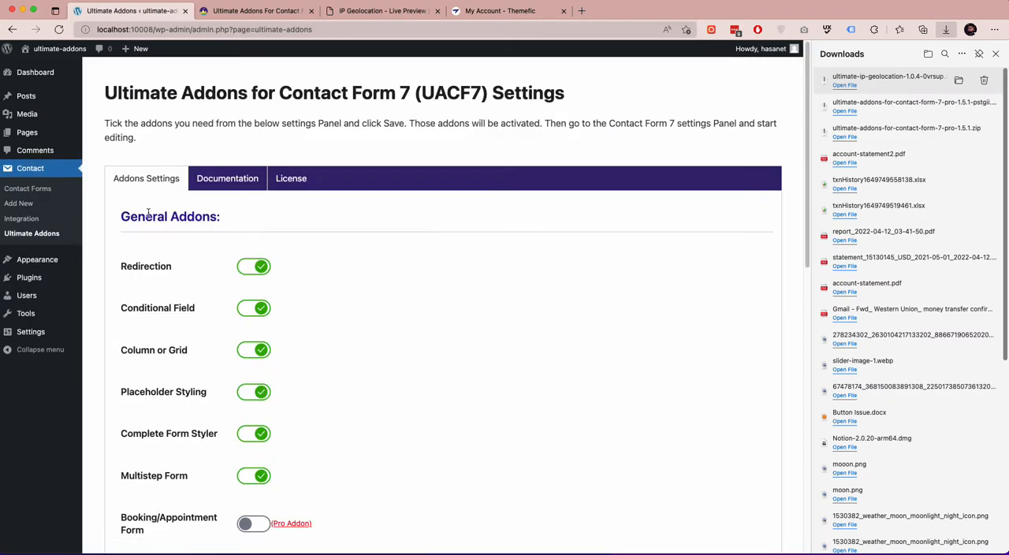
left_click(298, 189)
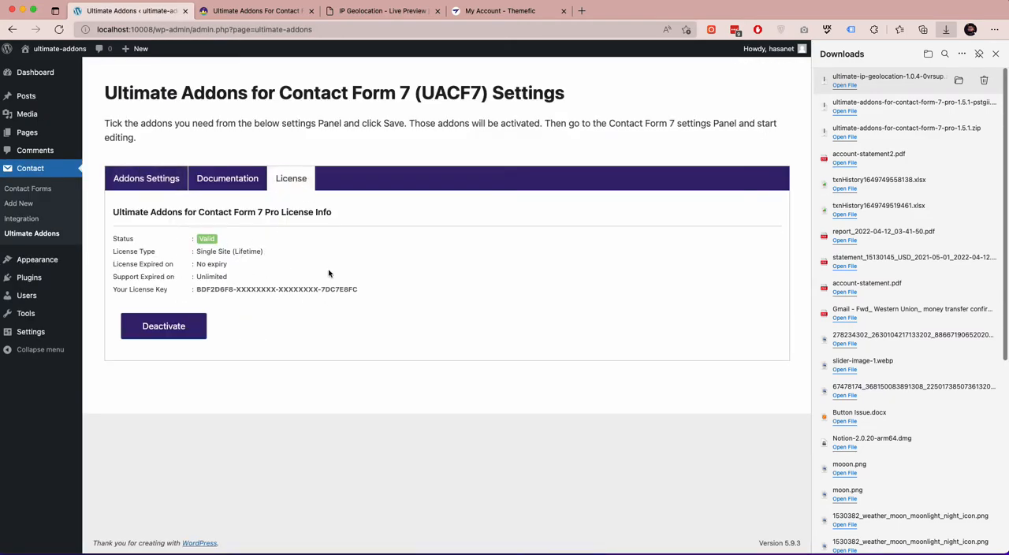
left_click(996, 55)
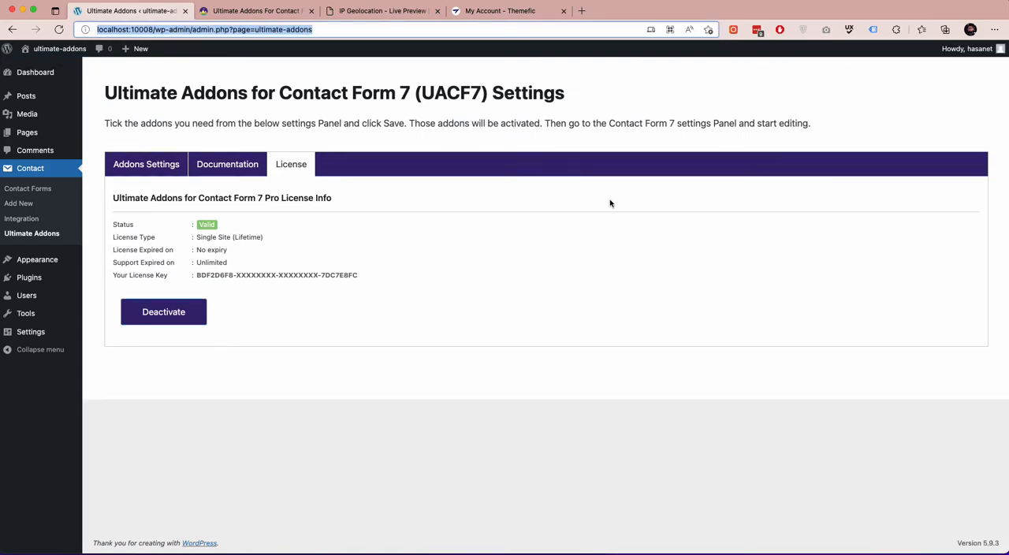
Return to the Themefic account page and look at the support options offered on the site.
left_click(505, 11)
scroll(486, 158, "up", 2)
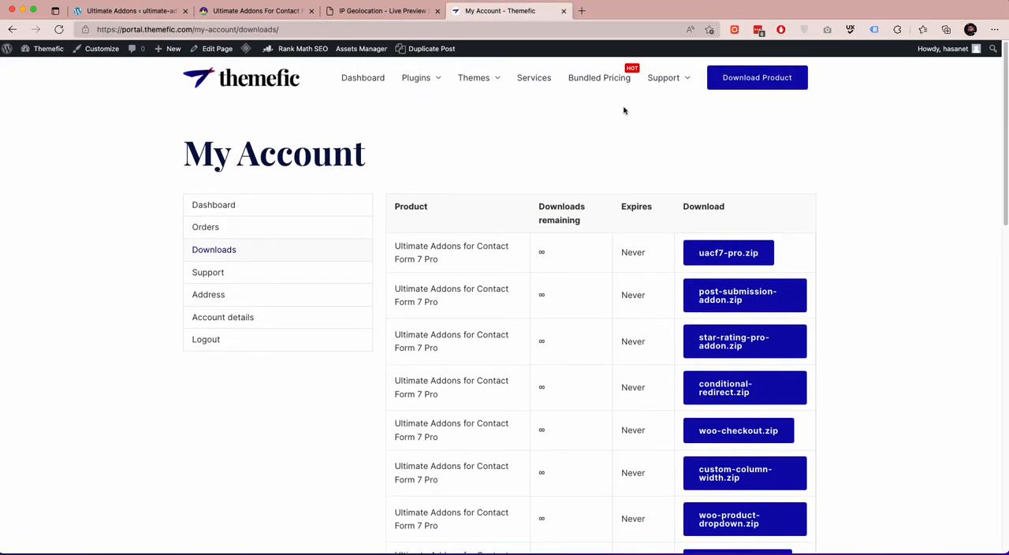
mouse_move(671, 79)
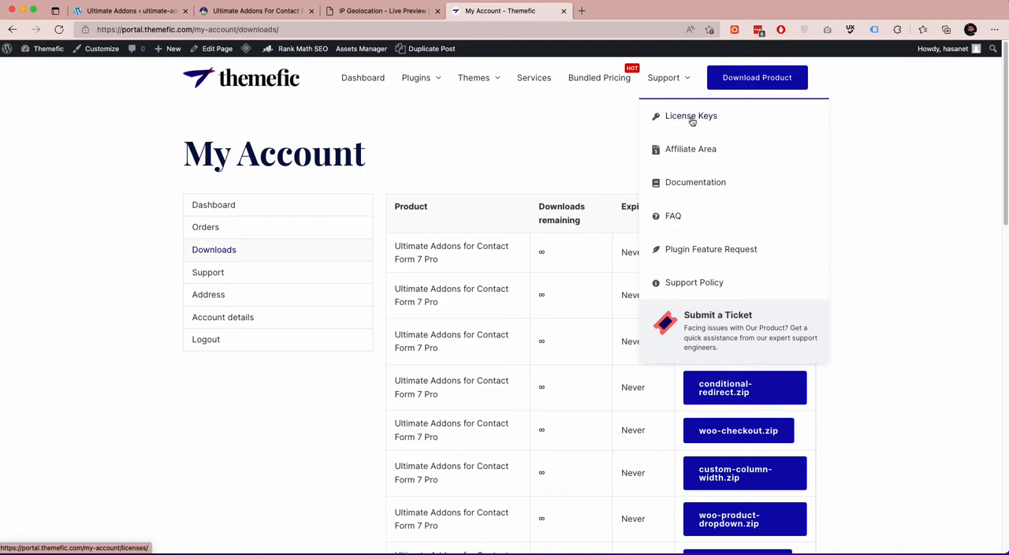
Back in WordPress, create a new contact form titled "Ip Geolocation" and save it.
left_click(108, 14)
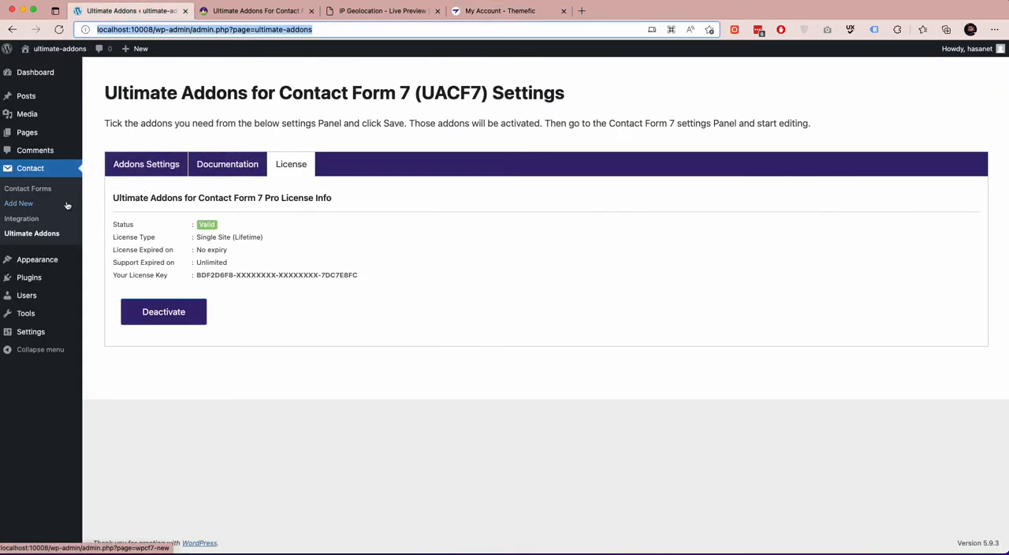
left_click(35, 205)
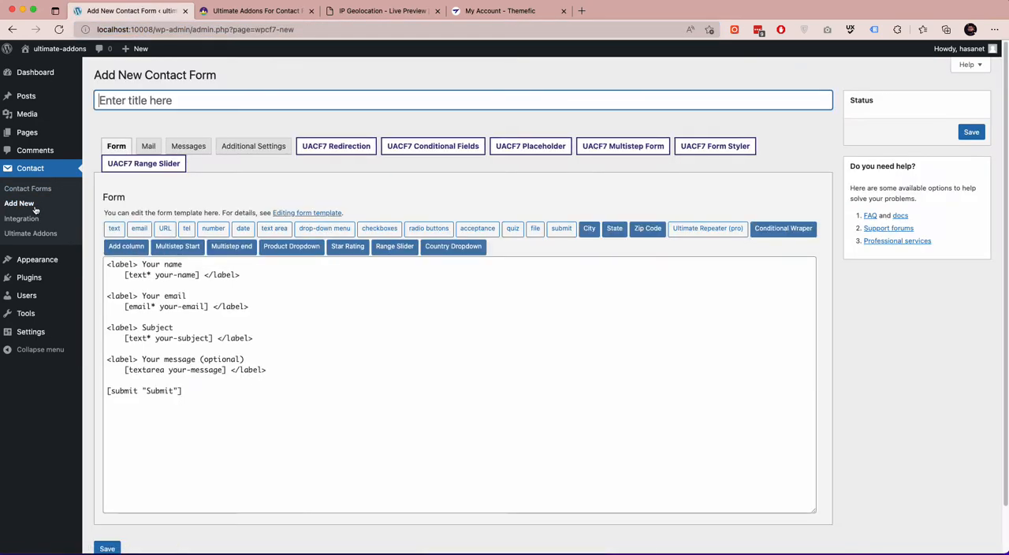
type("Ip Geolocation")
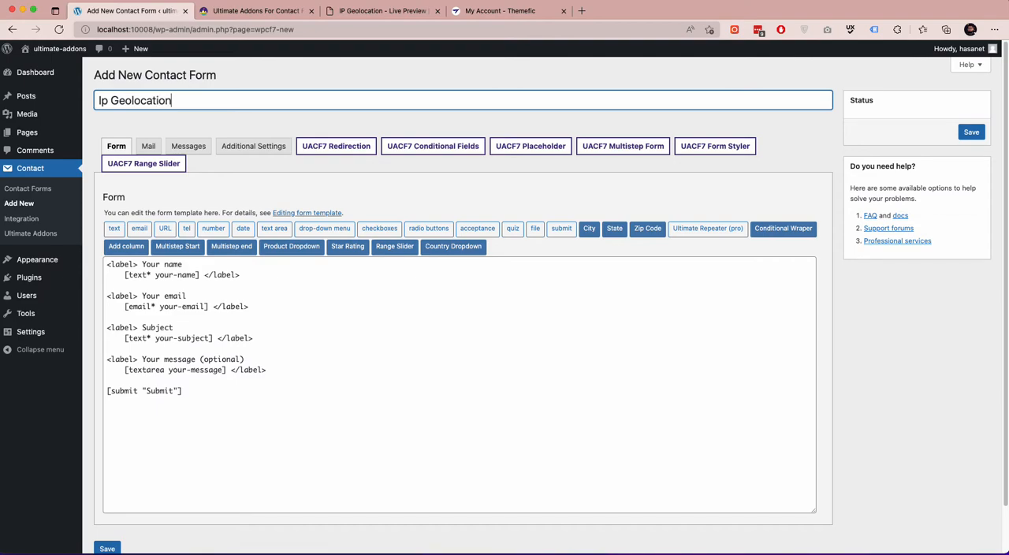
left_click(971, 132)
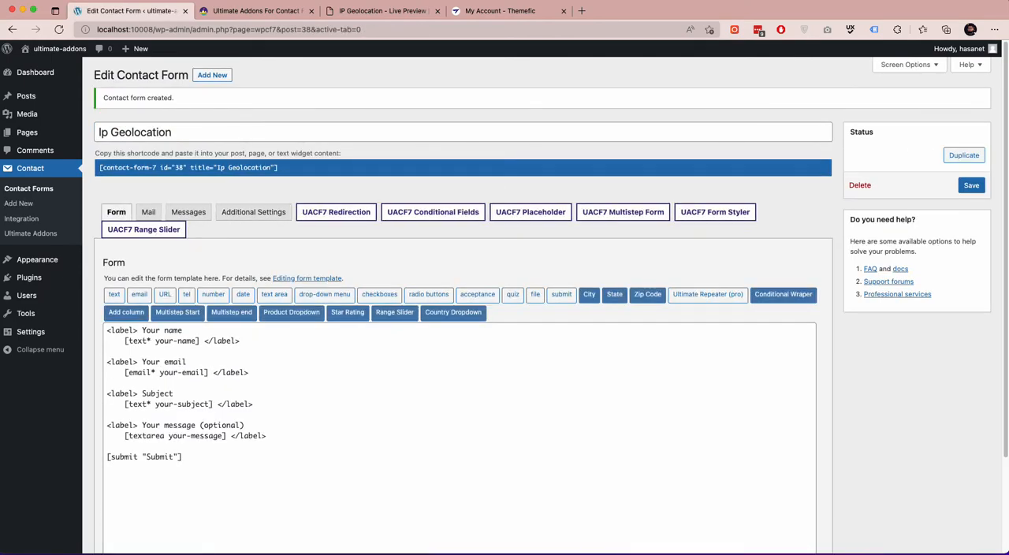
In the Ultimate Addons settings, disable Redirection, Conditional Field, Column or Grid, Placeholder Styling, Complete Form Styler, Multistep Form and Frontend Post Submission.
left_click(32, 233)
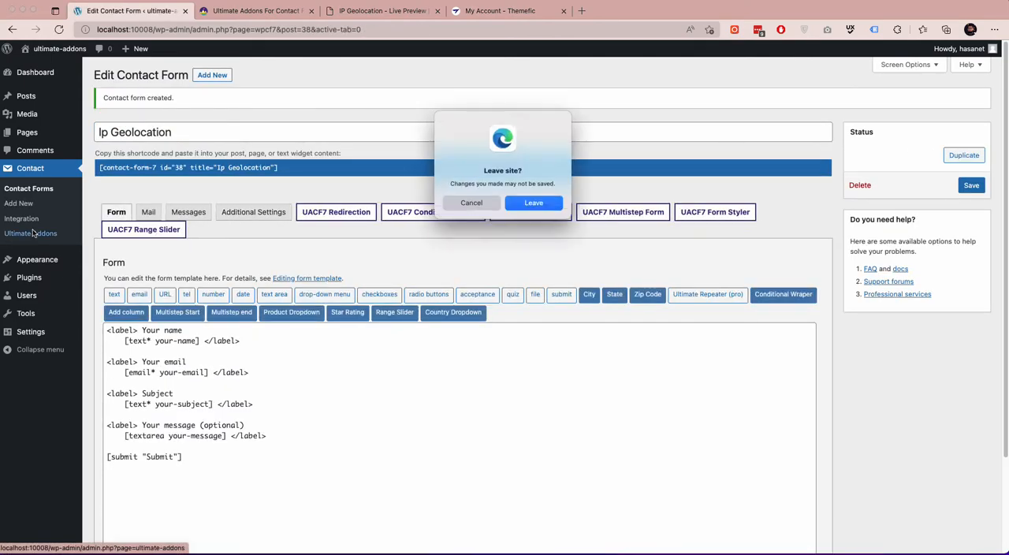
left_click(540, 203)
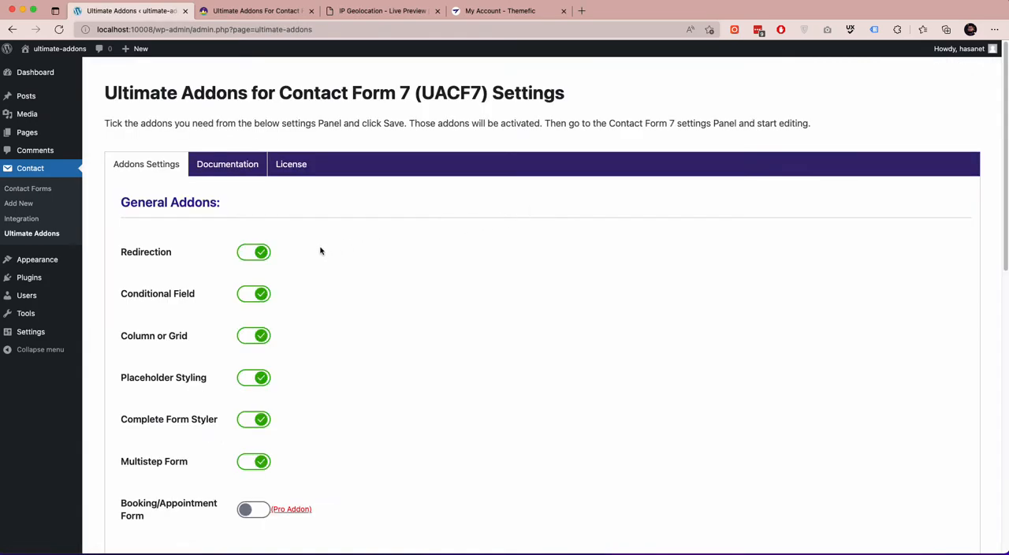
left_click(246, 254)
left_click(252, 294)
left_click(253, 336)
scroll(254, 236, "down", 5)
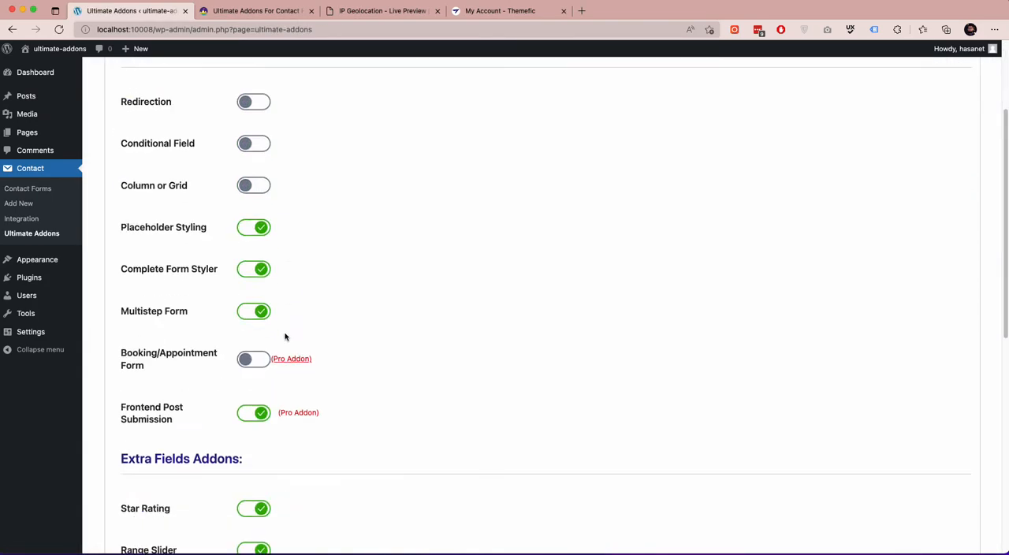
left_click(254, 167)
left_click(251, 209)
left_click(251, 250)
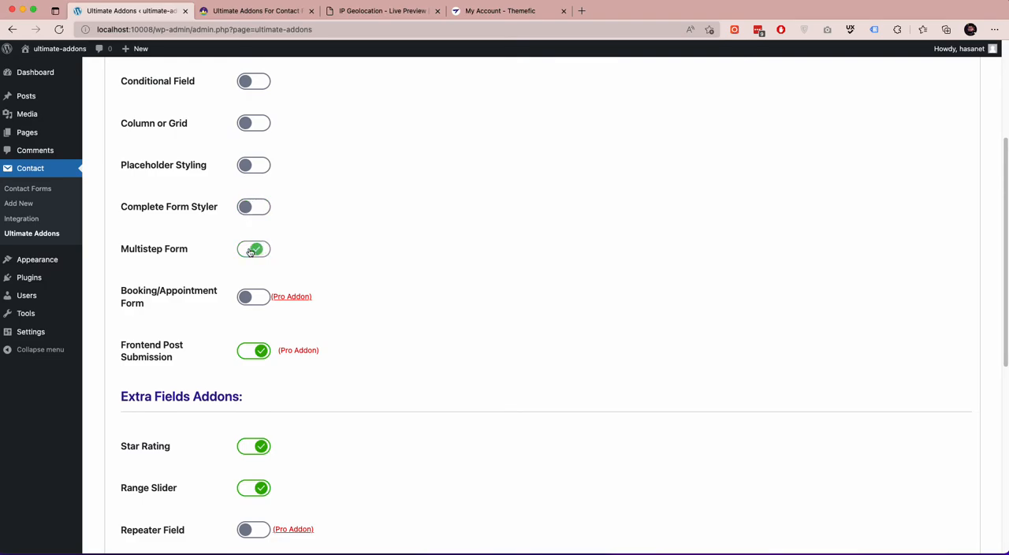
left_click(245, 356)
Disable Star Rating, Range Slider, Country Dropdown Field and Product Dropdown Menu, leave IP Geo Fields enabled, and save the addon settings.
scroll(253, 351, "down", 5)
left_click(253, 239)
left_click(254, 281)
scroll(255, 283, "down", 3)
left_click(253, 268)
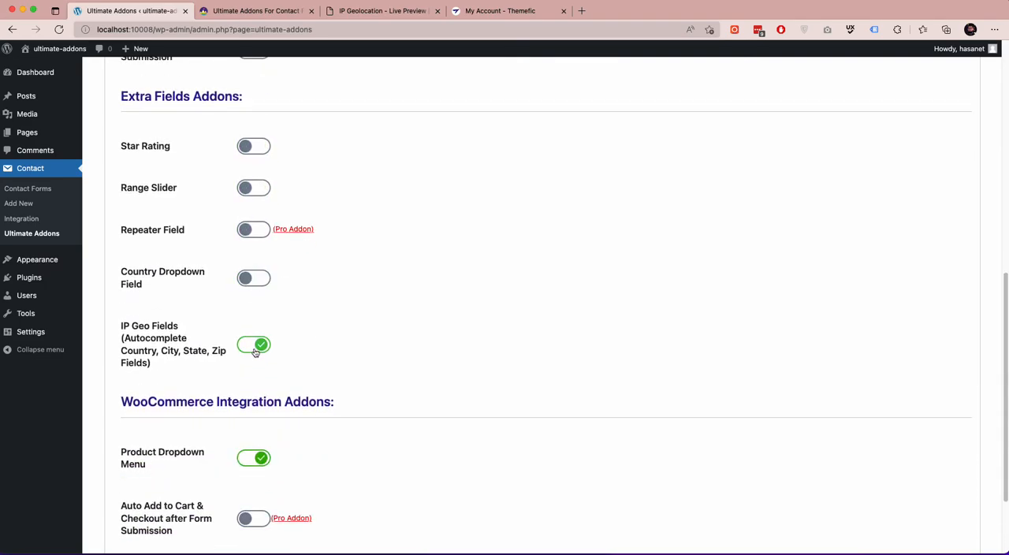
left_click(254, 337)
scroll(255, 354, "down", 2)
left_click(253, 361)
left_click(253, 248)
left_click(171, 478)
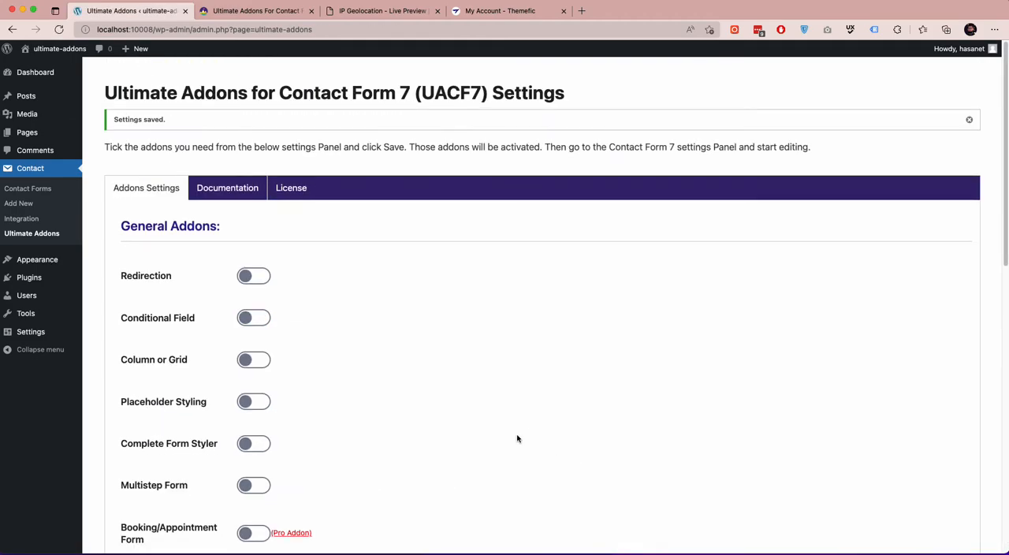
scroll(517, 439, "down", 15)
scroll(528, 448, "up", 5)
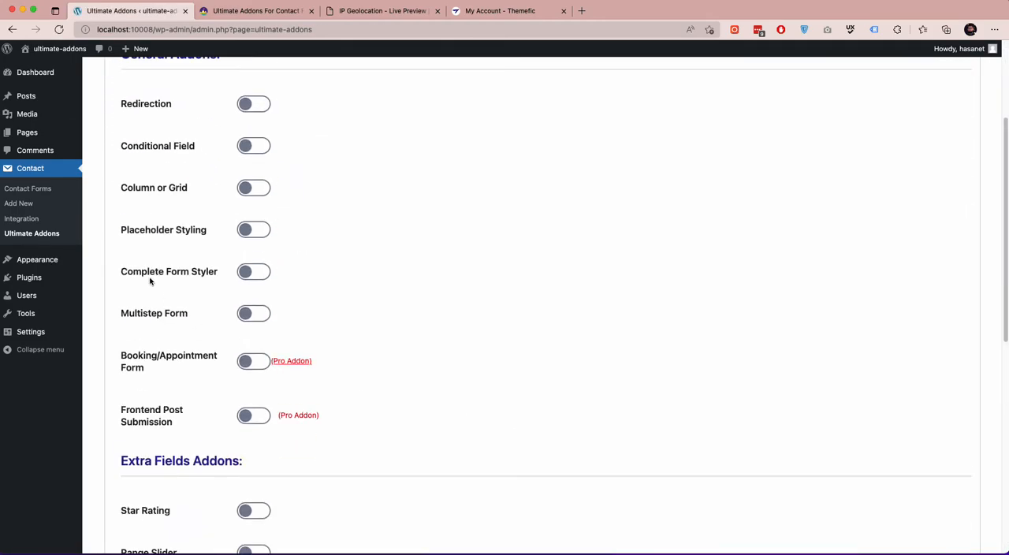
left_click(27, 189)
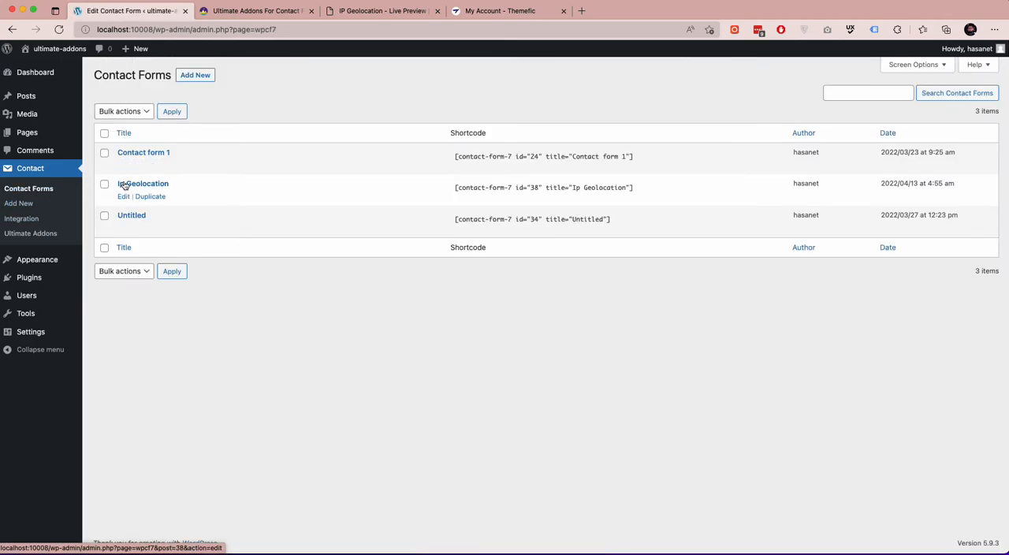
left_click(123, 197)
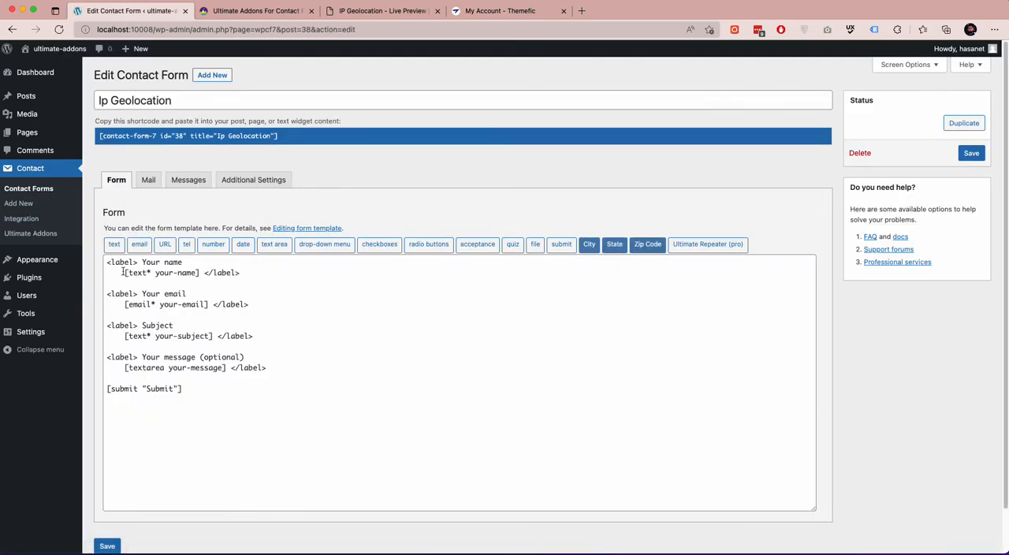
left_click(285, 369)
key("Return")
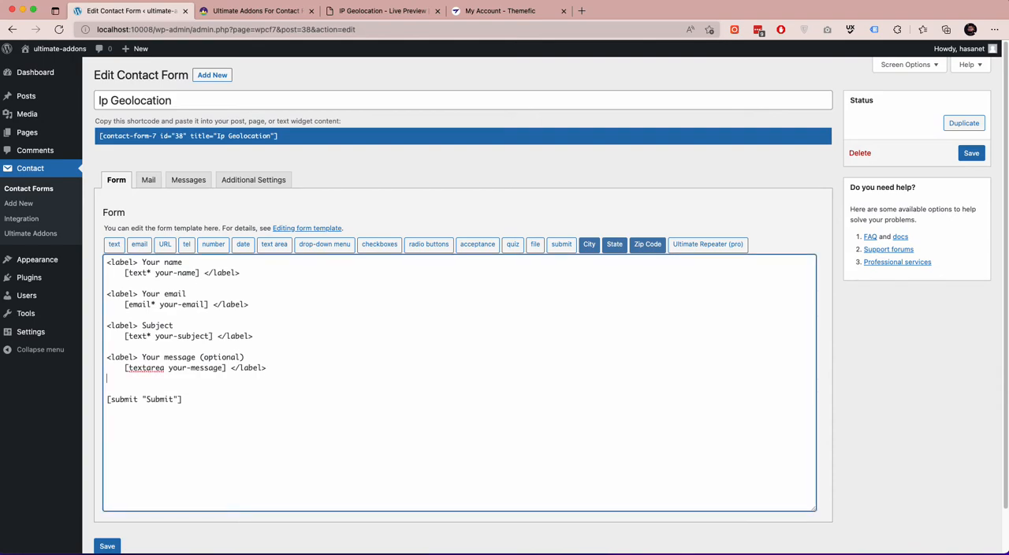
key("Return")
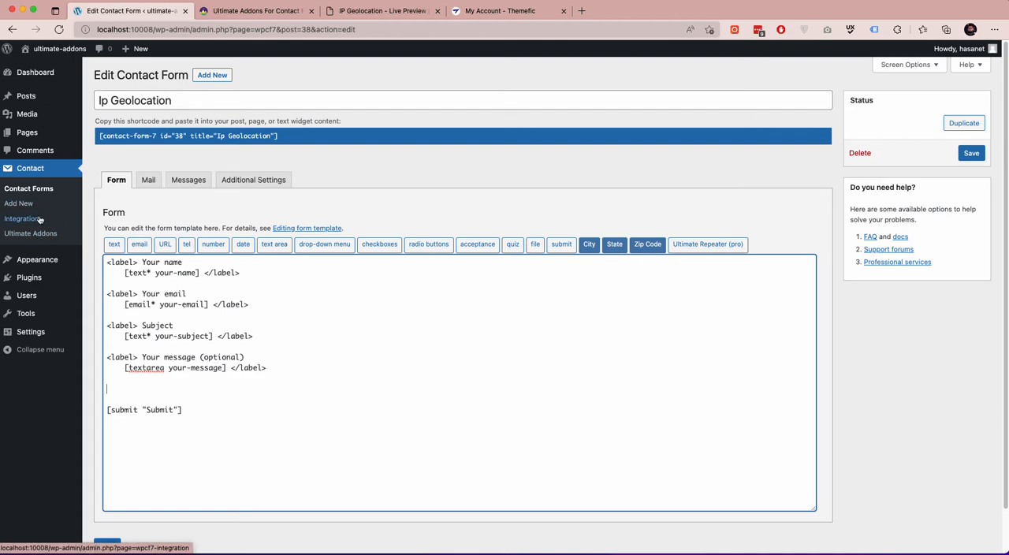
Leave the form without saving, enable the Country Dropdown Field addon in the Ultimate Addons settings, and save the settings.
left_click(534, 201)
scroll(541, 216, "down", 5)
scroll(540, 217, "down", 5)
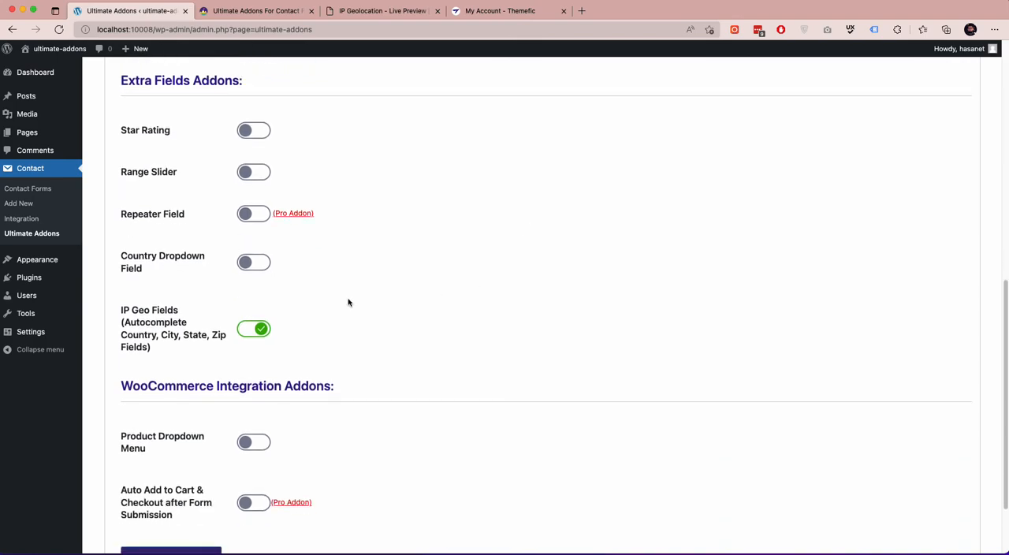
left_click(252, 263)
scroll(276, 328, "down", 3)
left_click(174, 462)
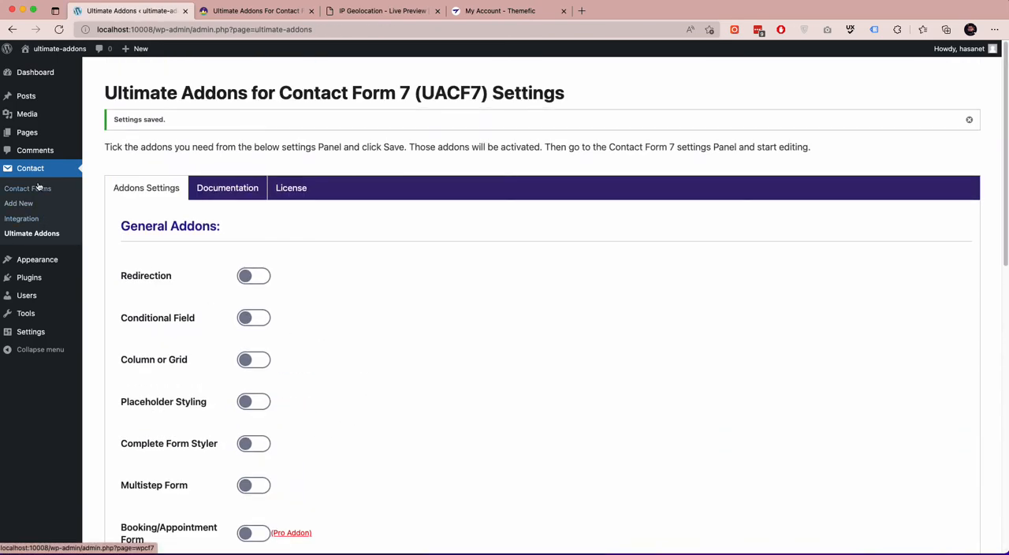
Open the Ip Geolocation contact form for editing.
left_click(37, 187)
mouse_move(144, 183)
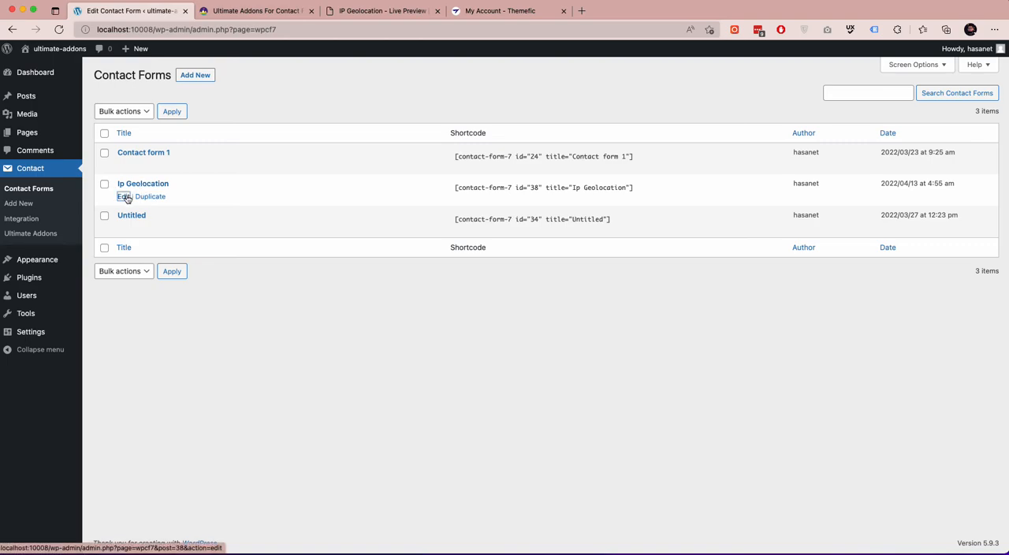
left_click(124, 197)
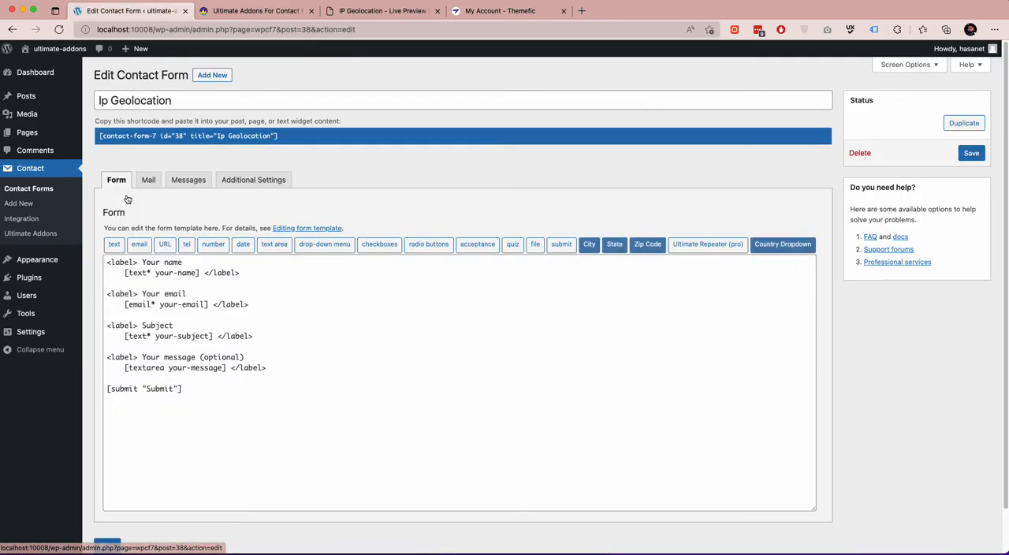
Insert a City tag with auto complete from the user's network IP below the message field, followed by blank lines.
left_click(274, 368)
key("Return")
key("Return")
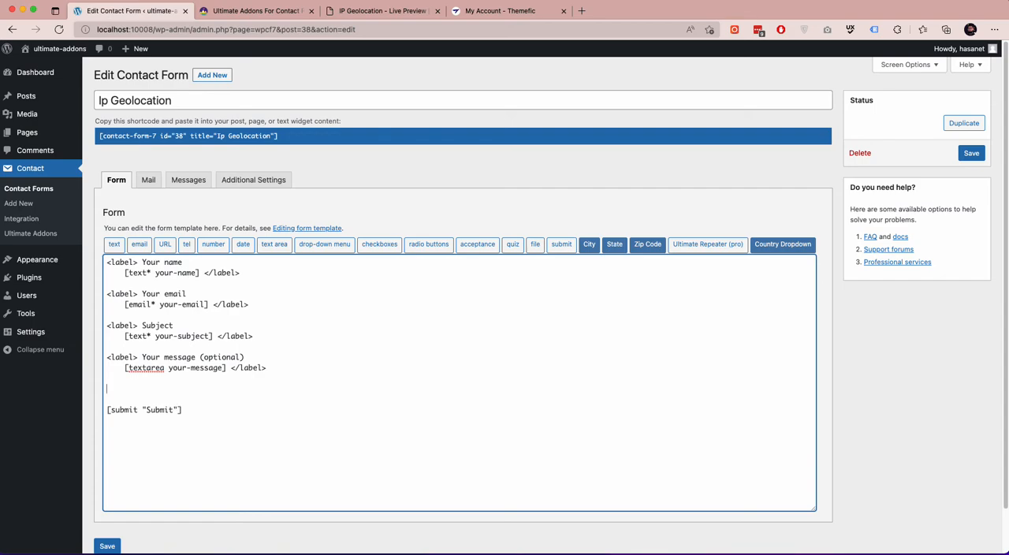
left_click(589, 246)
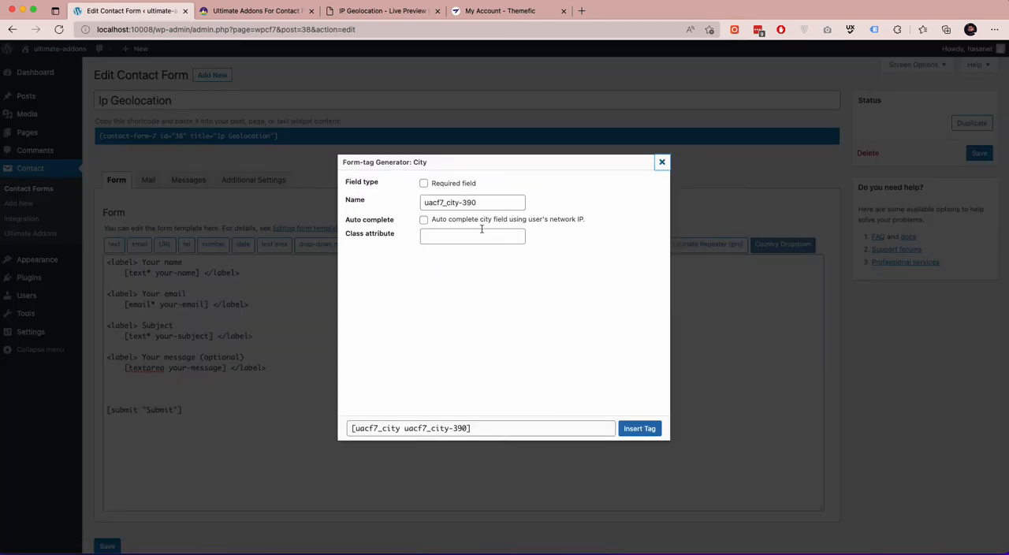
left_click(424, 220)
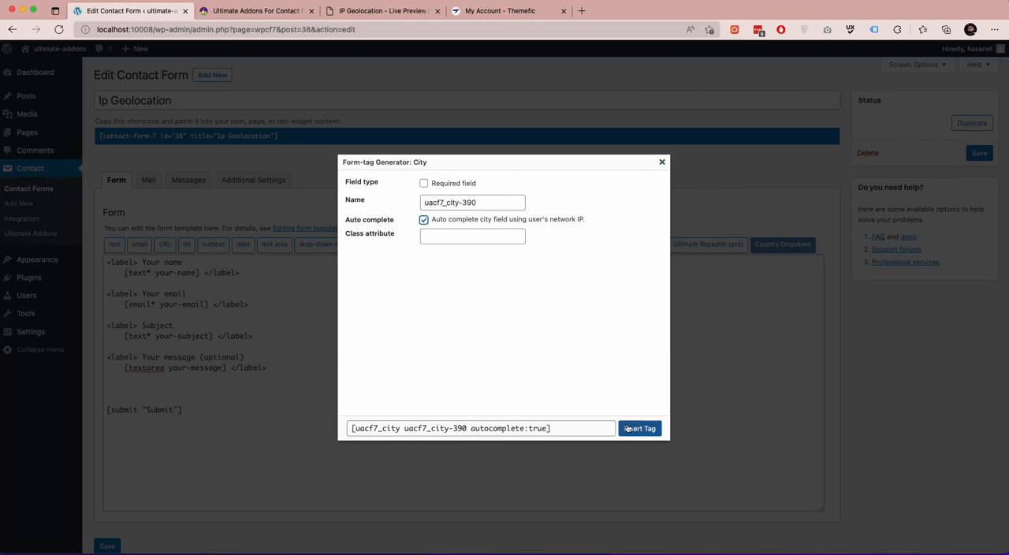
left_click(639, 428)
key("Return")
key("Return")
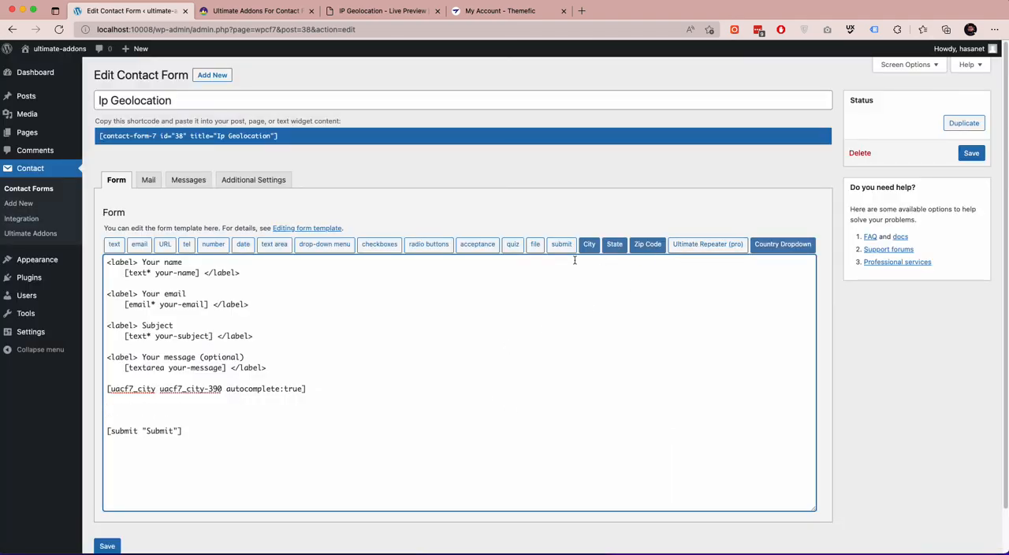
Insert a State tag with auto complete from the user's network IP below the city tag, leaving blank lines around it.
left_click(616, 246)
left_click(424, 221)
left_click(639, 428)
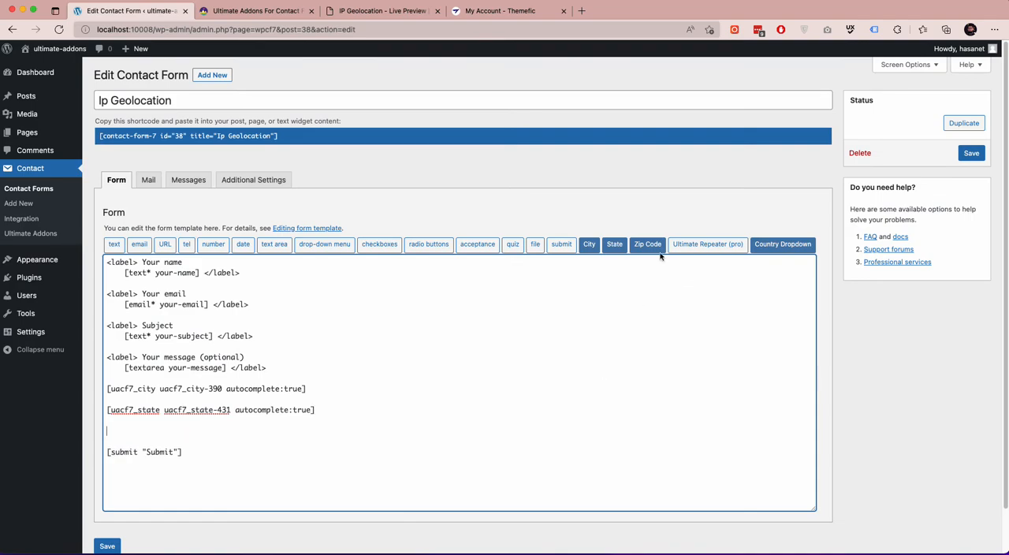
Insert a Zip Code tag with auto complete from the user's network IP below the state tag, followed by blank lines.
left_click(650, 247)
left_click(424, 221)
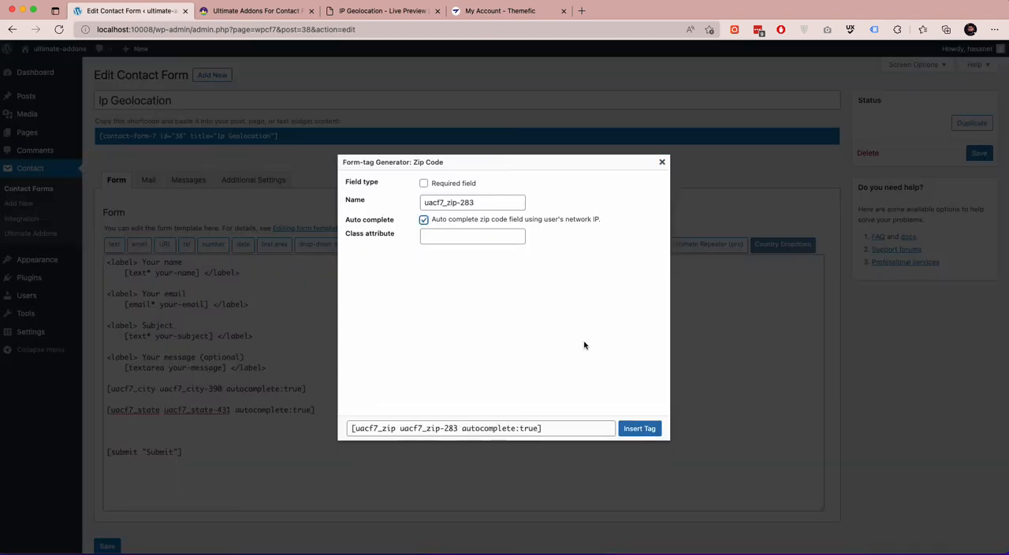
left_click(639, 428)
key("Return")
key("Return")
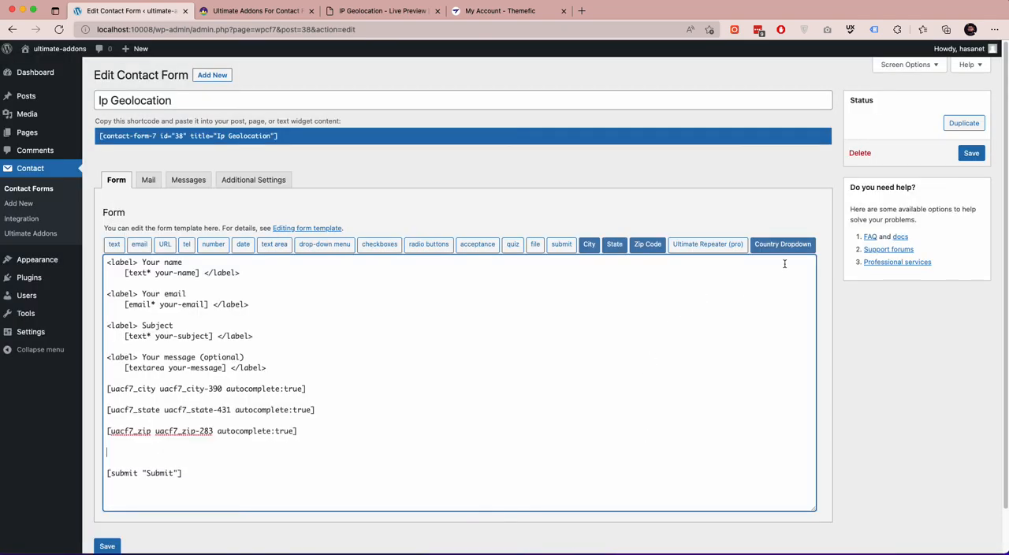
Insert a Country Dropdown tag with auto complete from the user's network IP below the zip code tag.
left_click(783, 244)
left_click(425, 221)
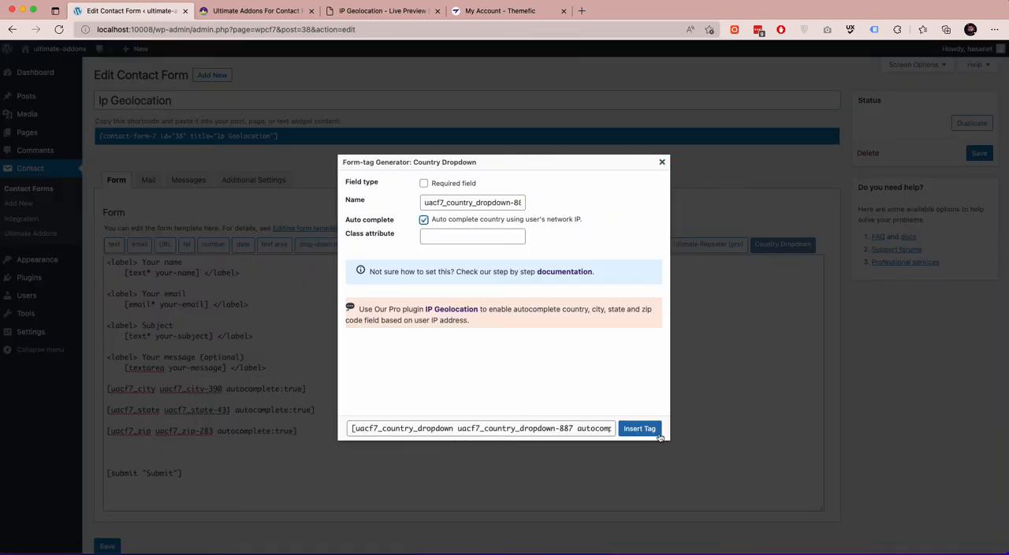
left_click(640, 428)
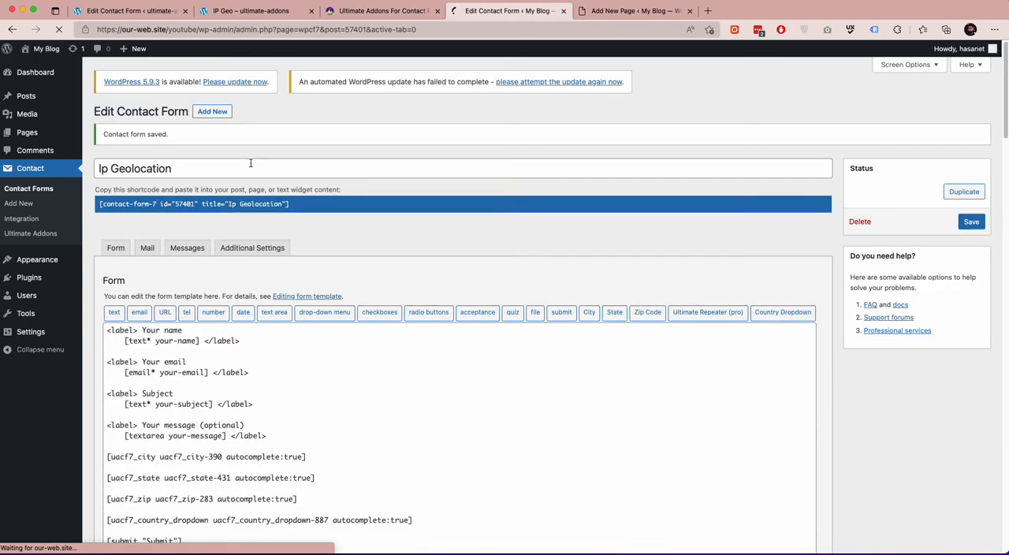
Open a new page in a separate tab and copy the Ip Geolocation form's shortcode, closing the earlier IP GEO page tab.
mouse_move(48, 137)
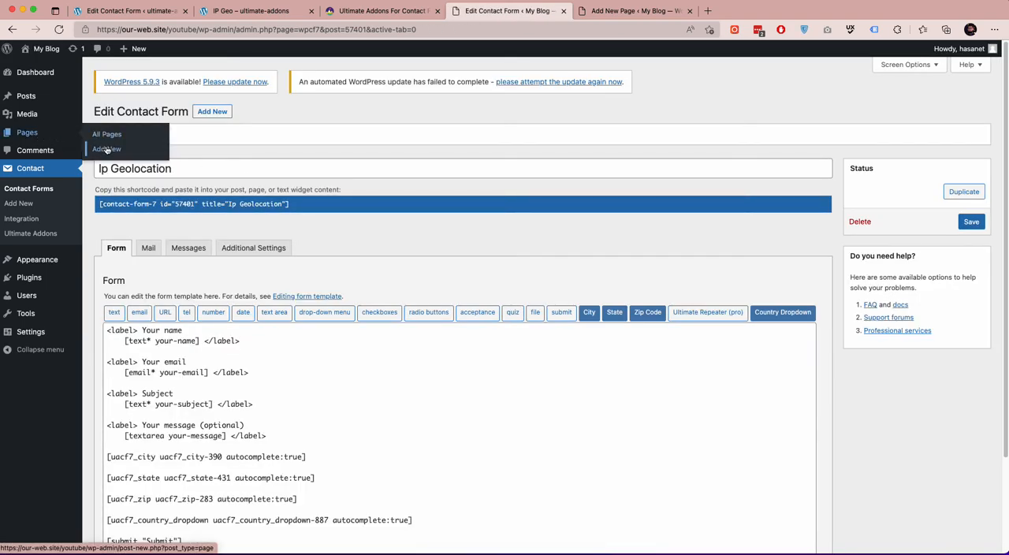
left_click(107, 150, "super")
left_click(180, 203)
left_click(624, 11)
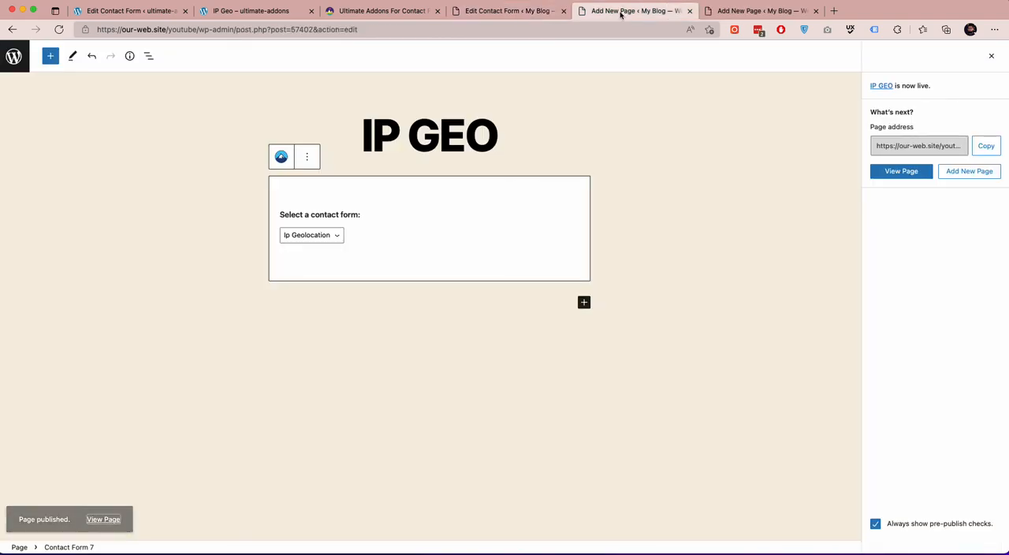
left_click(690, 11)
Title the new page IP GEO and paste the Ip Geolocation form's shortcode into its body.
left_click(429, 127)
type("IP GEO")
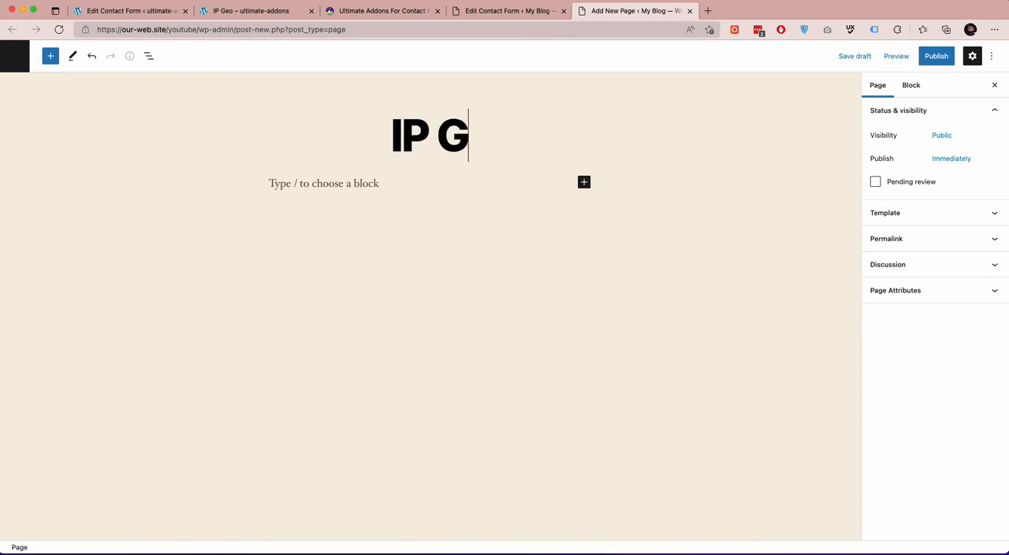
left_click(327, 200)
key("super+v")
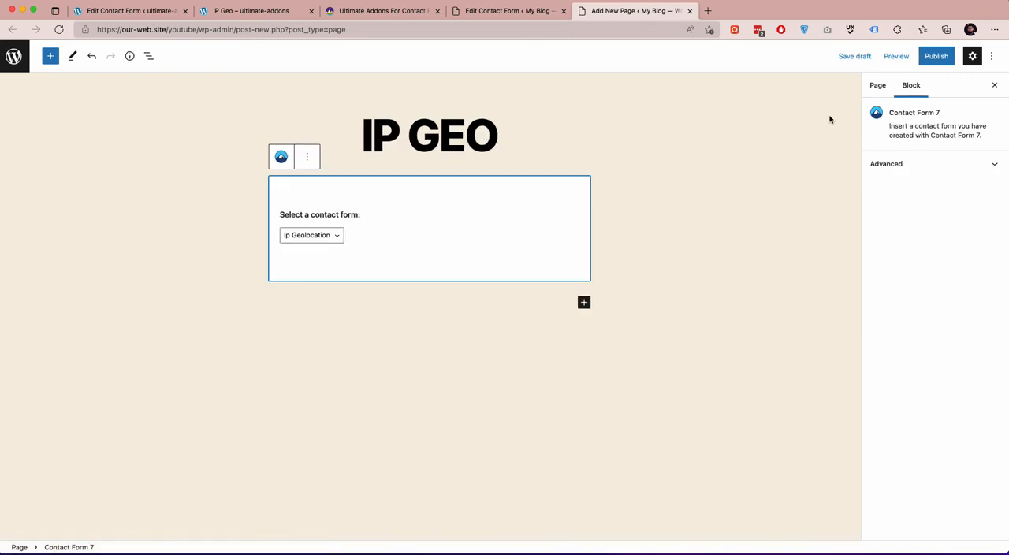
Publish the IP GEO page and open its live version.
left_click(926, 63)
left_click(926, 63)
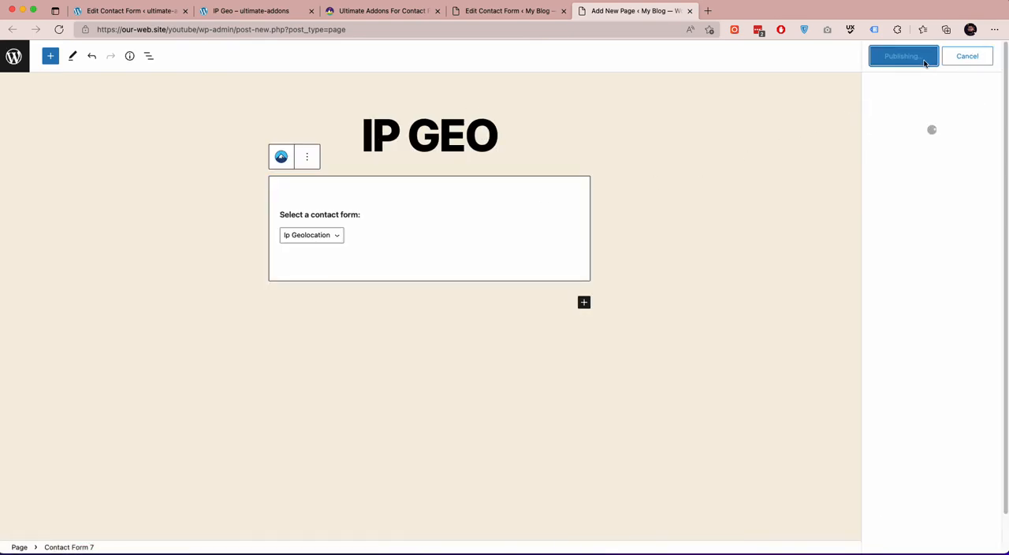
left_click(101, 524)
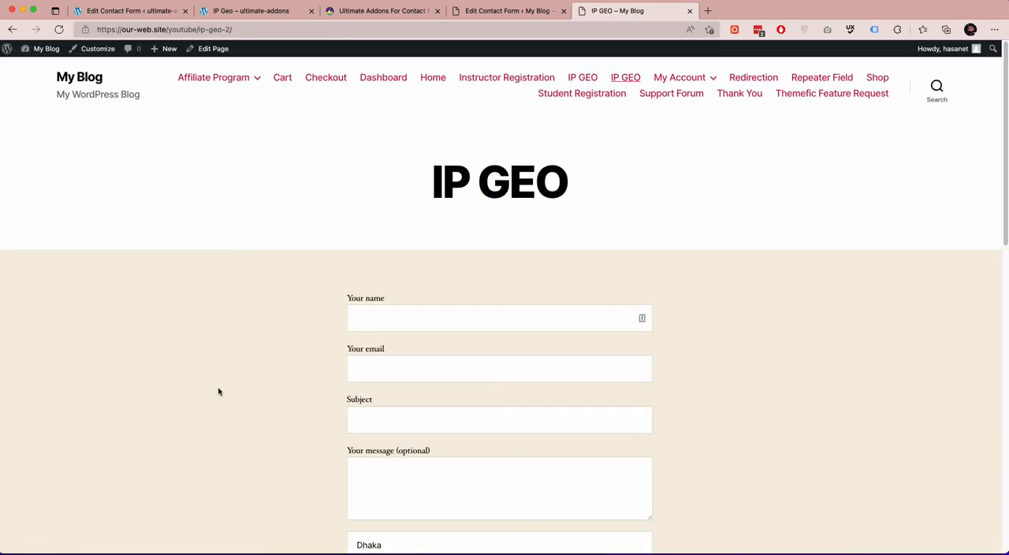
Check the automatically filled city, state, zip code and country fields of the form on the live page.
scroll(219, 388, "down", 5)
left_click(418, 253)
left_click(437, 295)
left_click(434, 334)
left_click(473, 372)
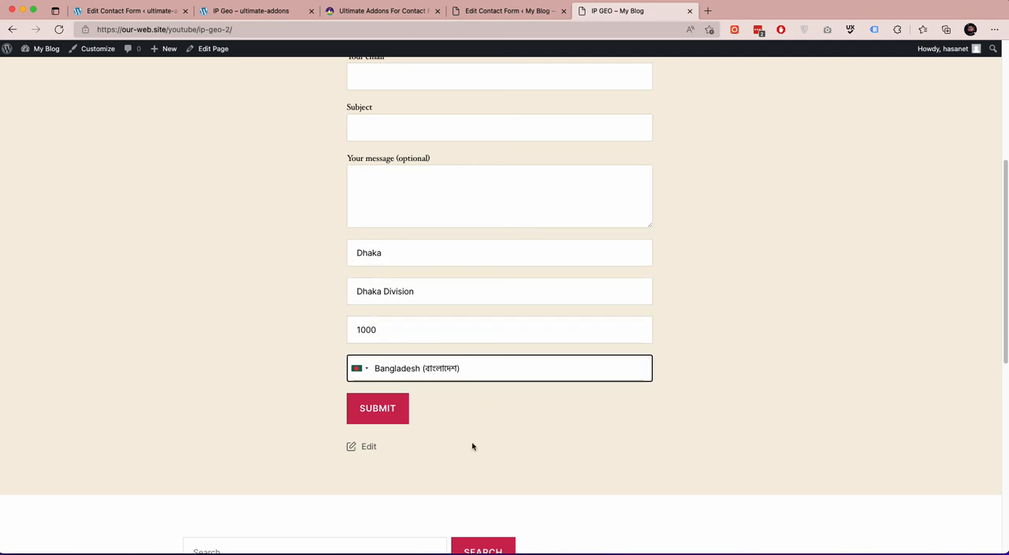
Return to the Ip Geolocation form editor and look over the form's tags.
left_click(511, 10)
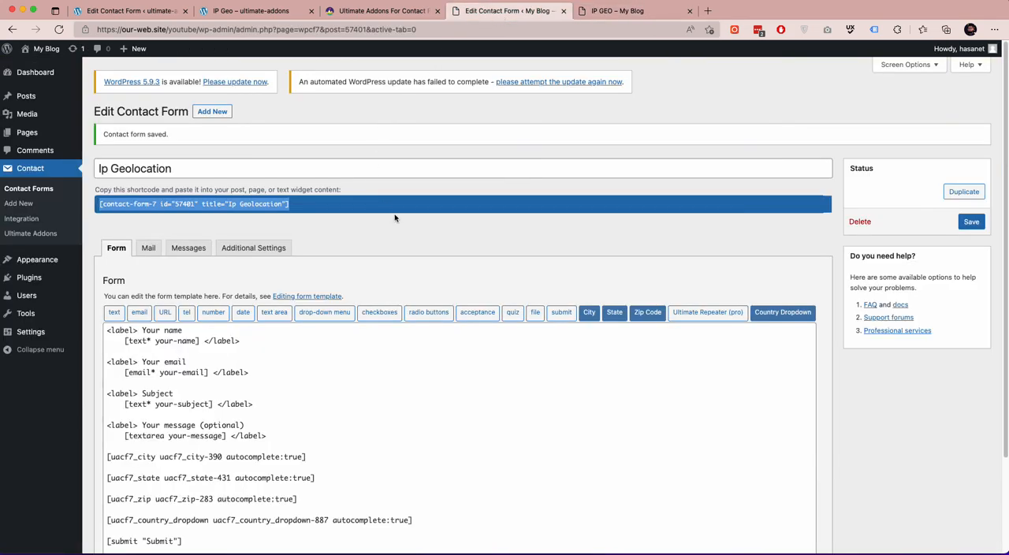
scroll(390, 218, "down", 1)
scroll(386, 217, "down", 2)
scroll(337, 249, "up", 2)
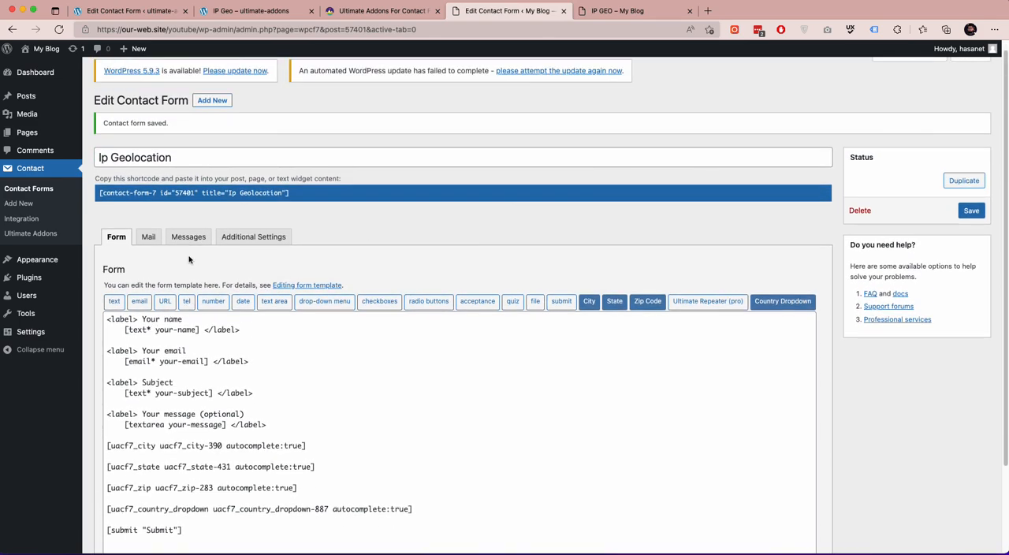